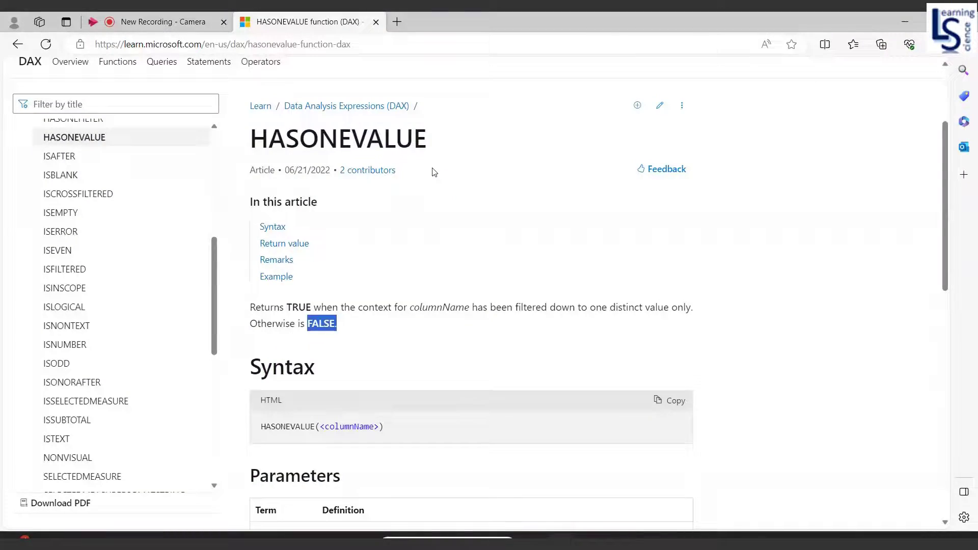
- Review the HASONEVALUE syntax on Microsoft Learn, then switch to the Power BI Demo report
click(268, 311)
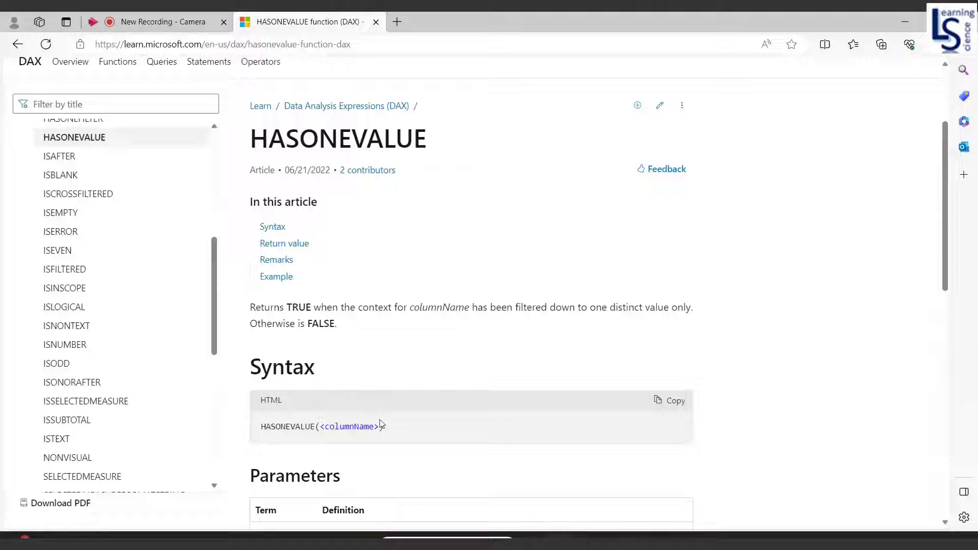
key(alt+Tab)
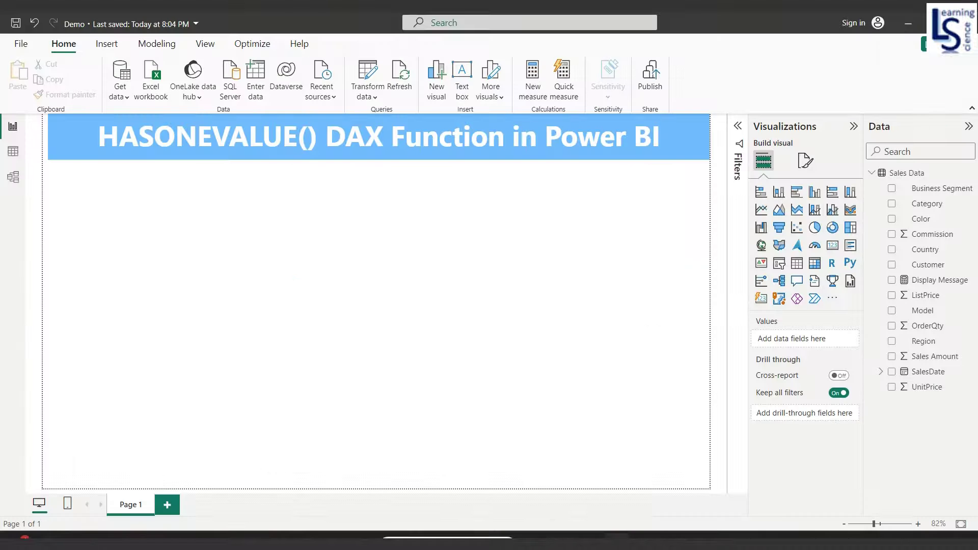
- Add a card visual, narrowed to half width and placed at the top left
click(834, 246)
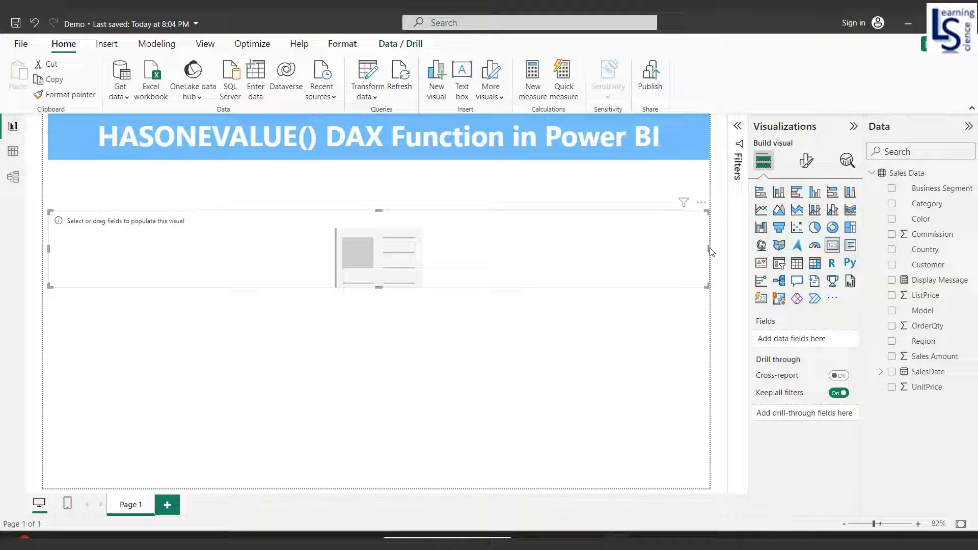
drag(709, 247, 325, 249)
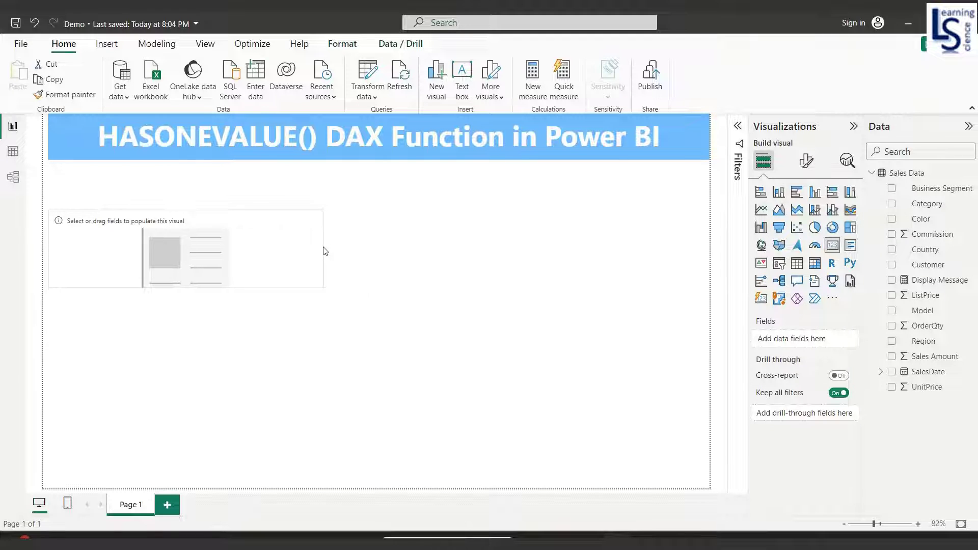
drag(228, 258, 232, 231)
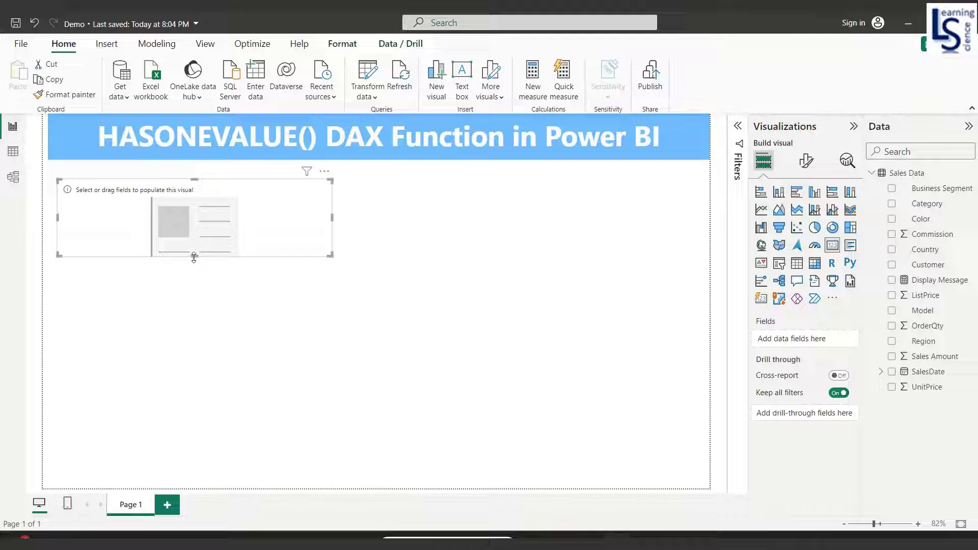
drag(193, 258, 193, 263)
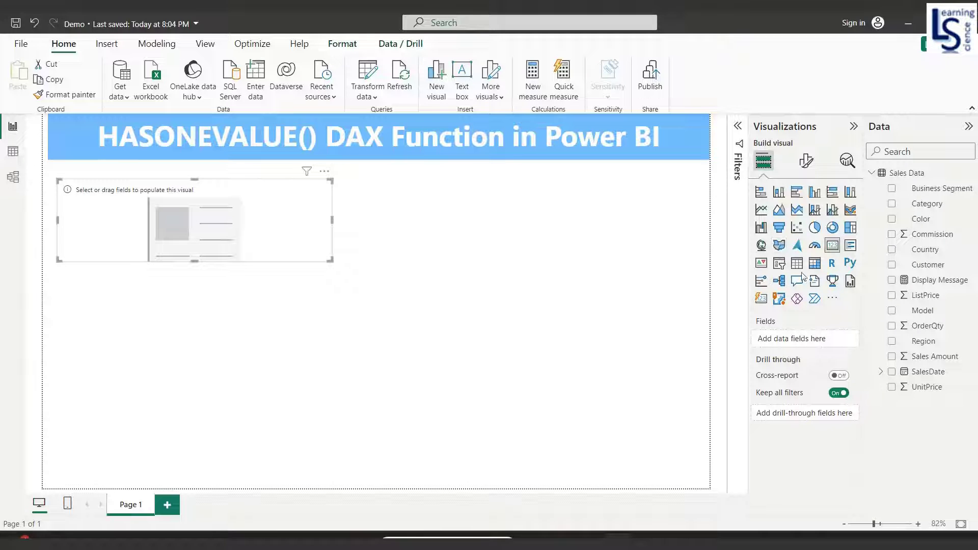
click(580, 320)
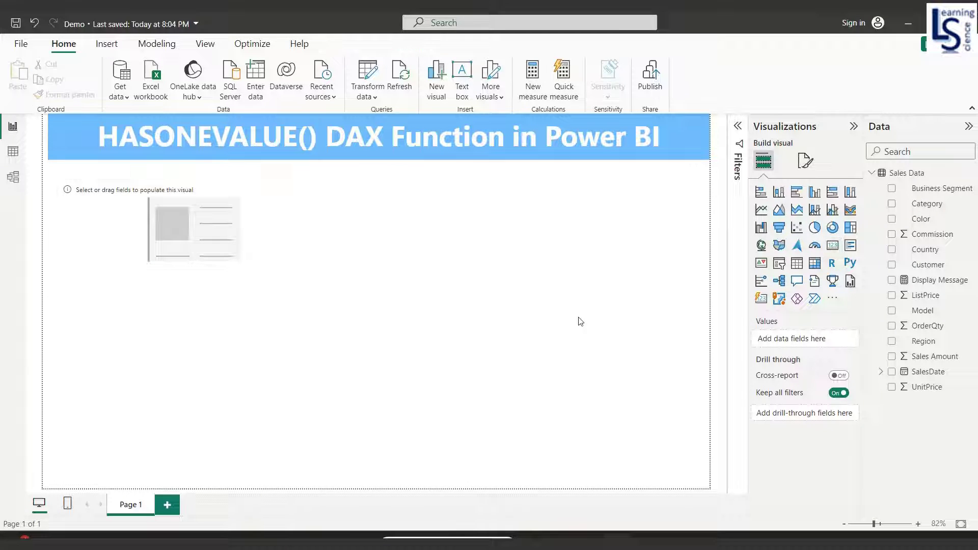
- Add a slicer below the card and stretch it downward
click(779, 267)
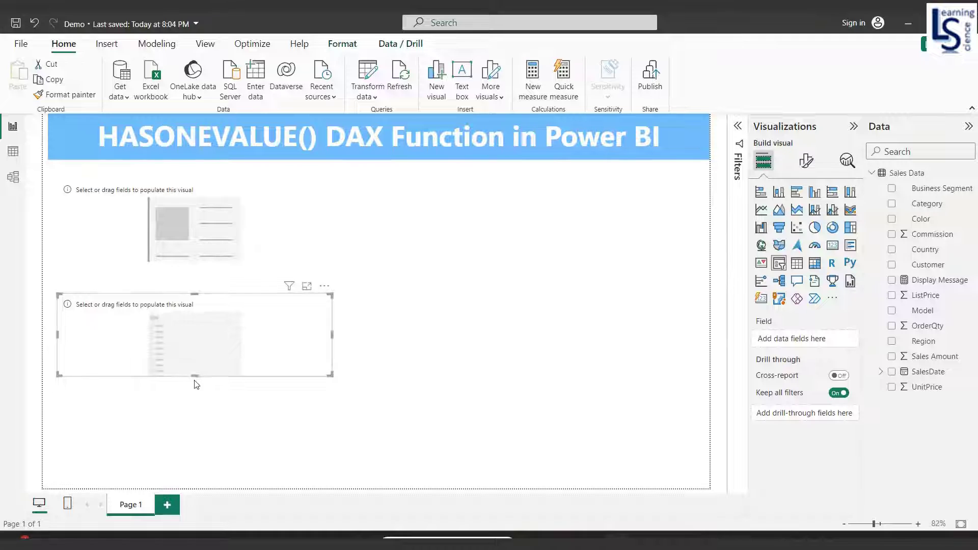
drag(195, 375, 197, 470)
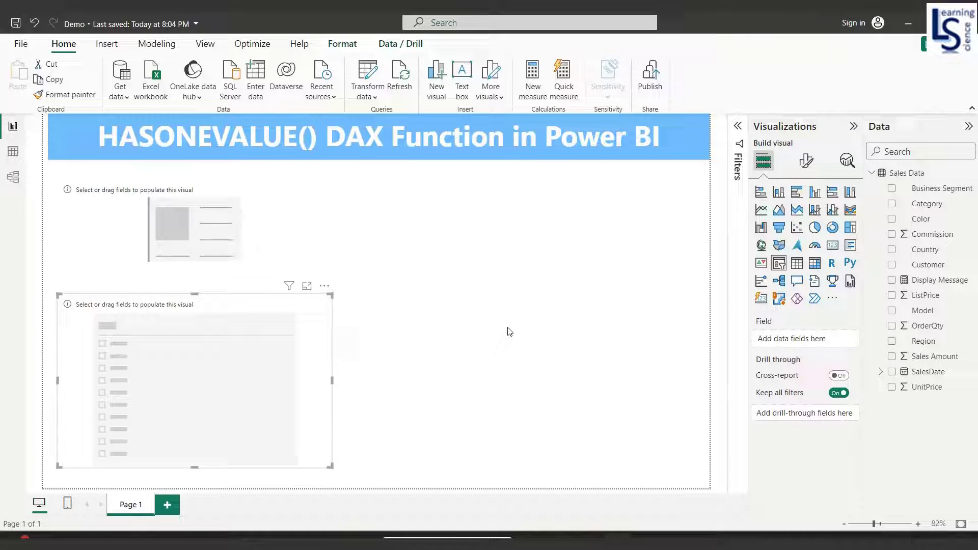
click(659, 311)
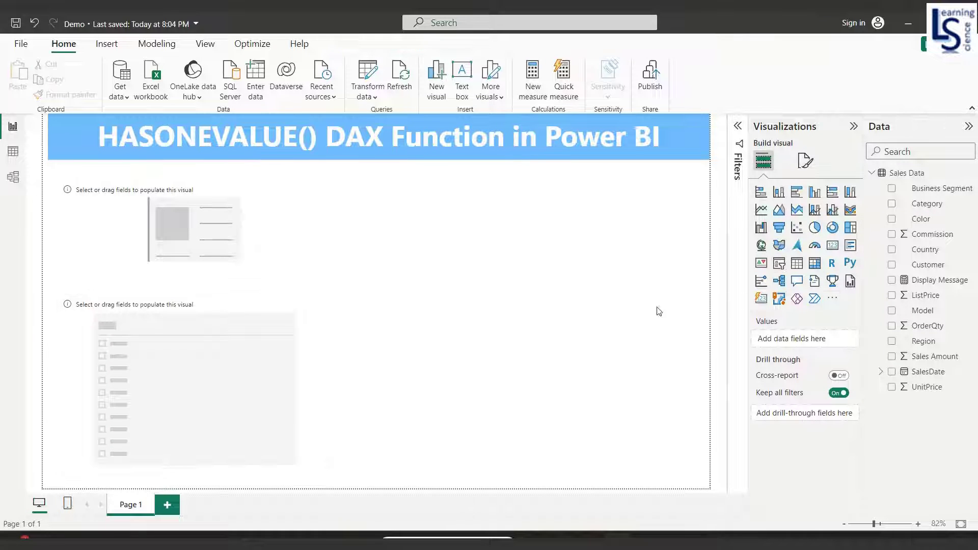
- Add a taller, narrower table visual on the right side of the page
click(798, 268)
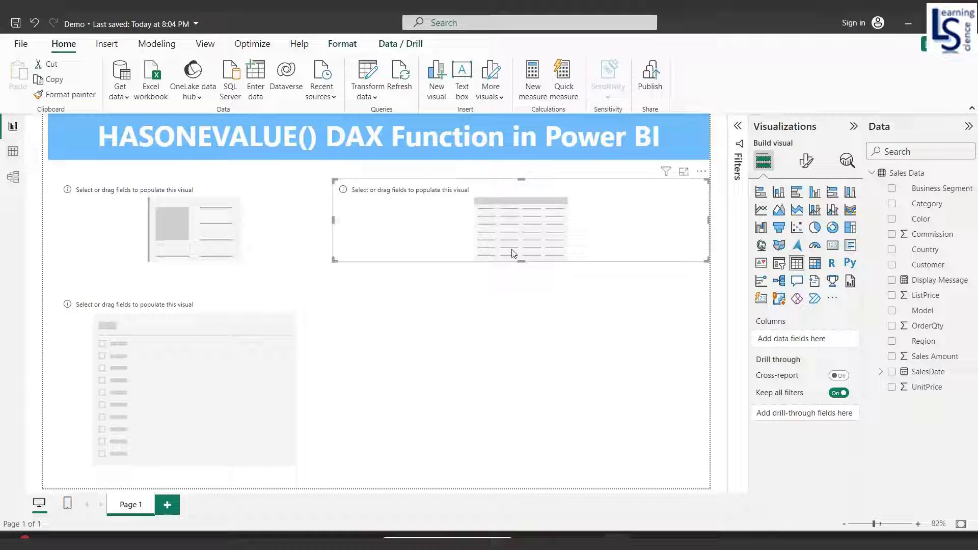
drag(520, 262, 507, 403)
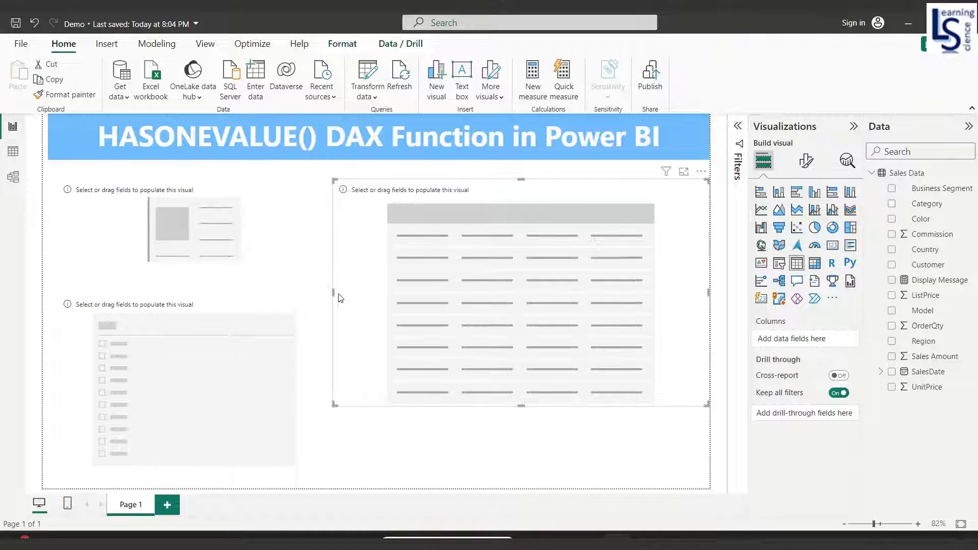
drag(332, 291, 364, 290)
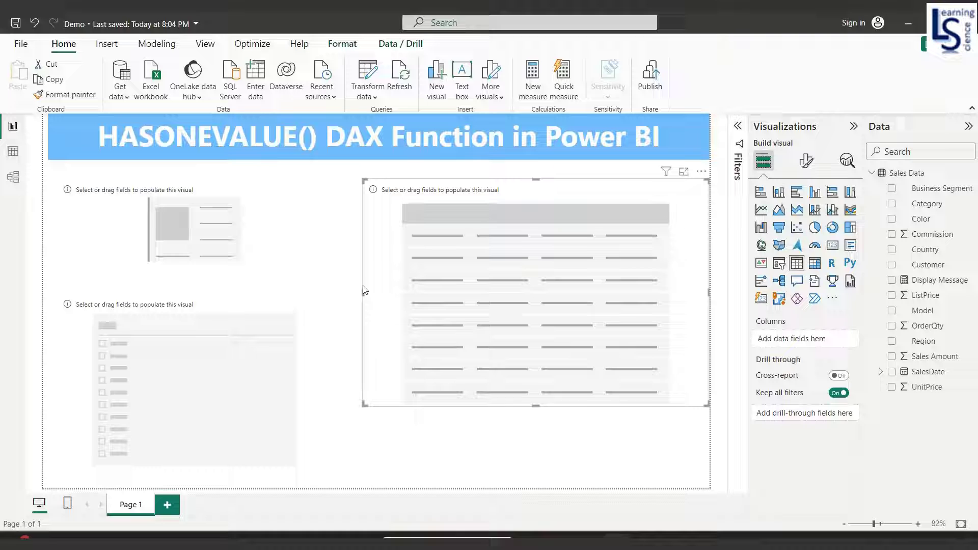
click(221, 213)
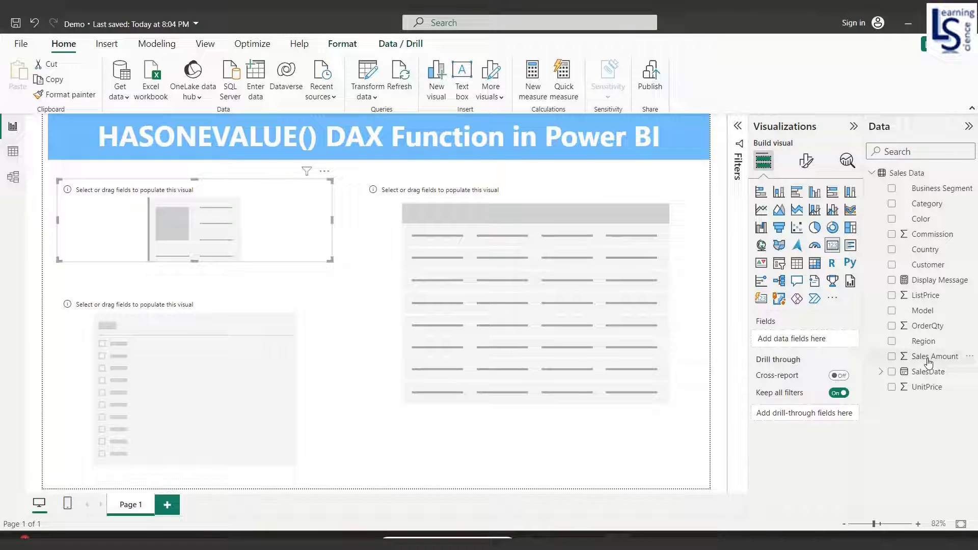
- Put Sales Amount on the card and Country in the slicer, then pick United Kingdom
drag(928, 360, 813, 343)
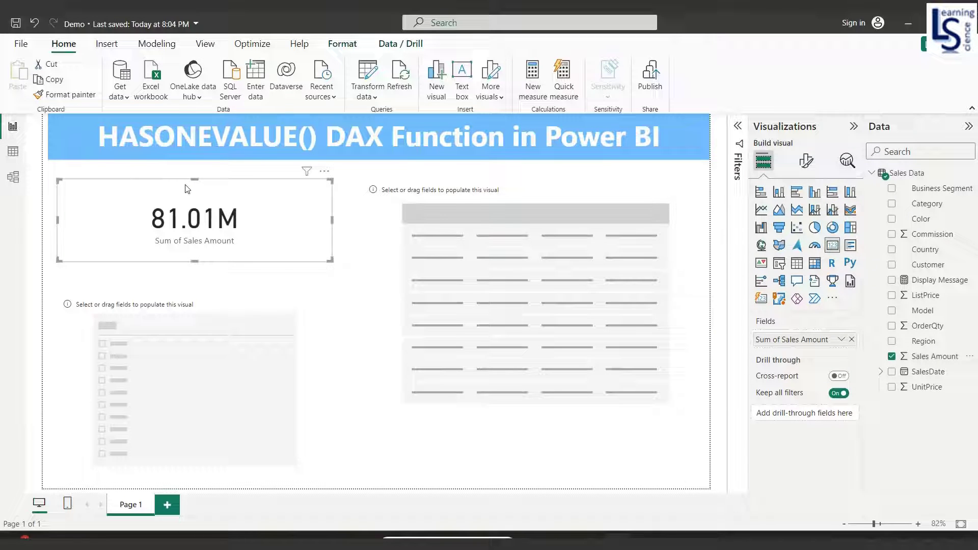
click(236, 352)
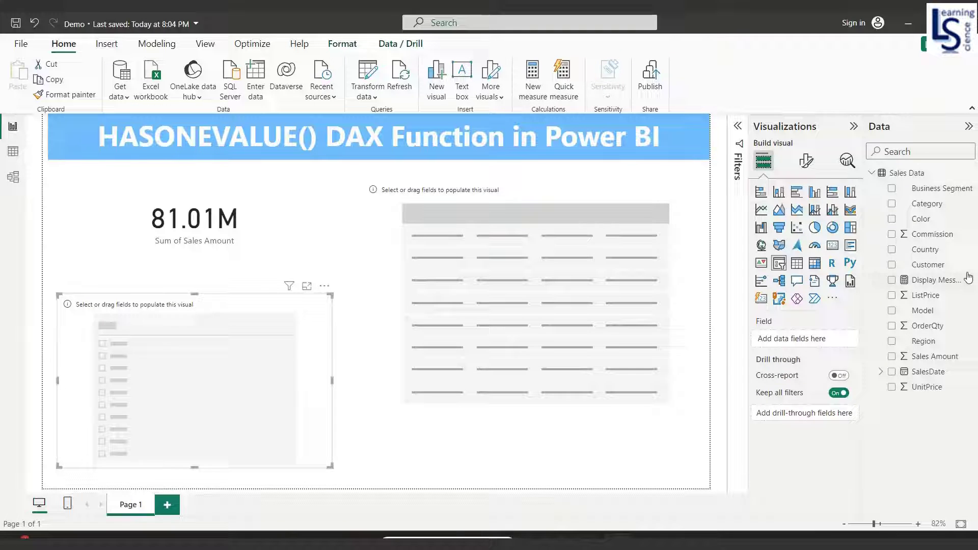
drag(925, 250, 809, 337)
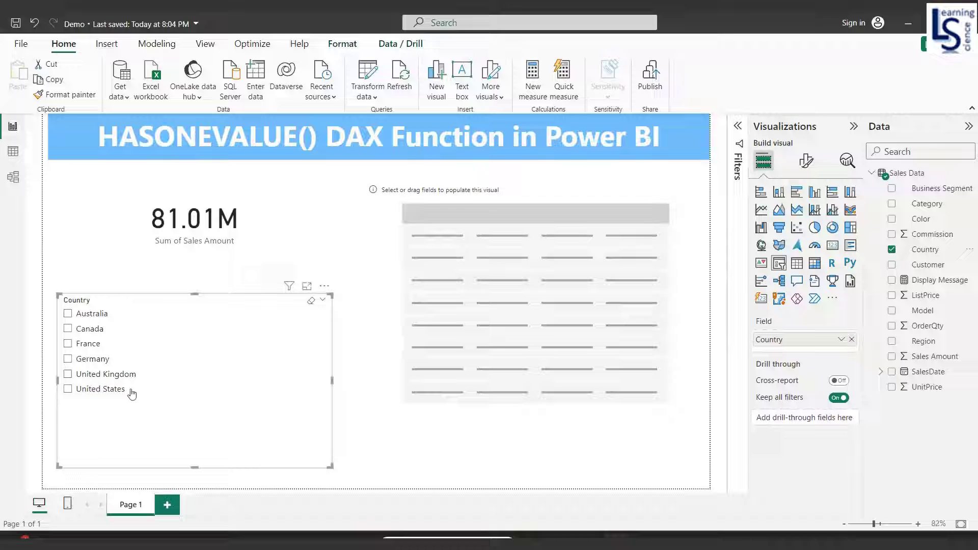
click(204, 375)
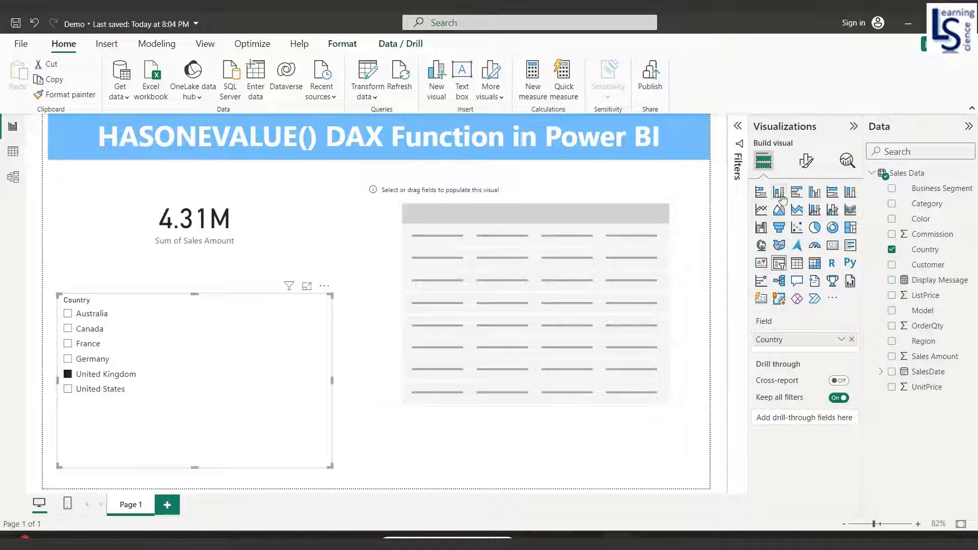
- Turn off Multi-select with Ctrl, show Select all in the slicer, and untick United Kingdom
click(809, 161)
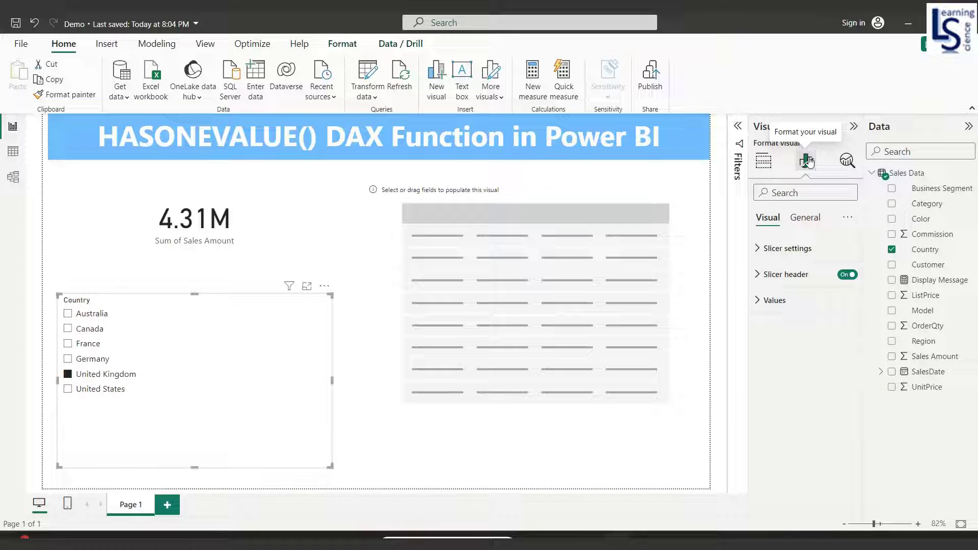
click(758, 250)
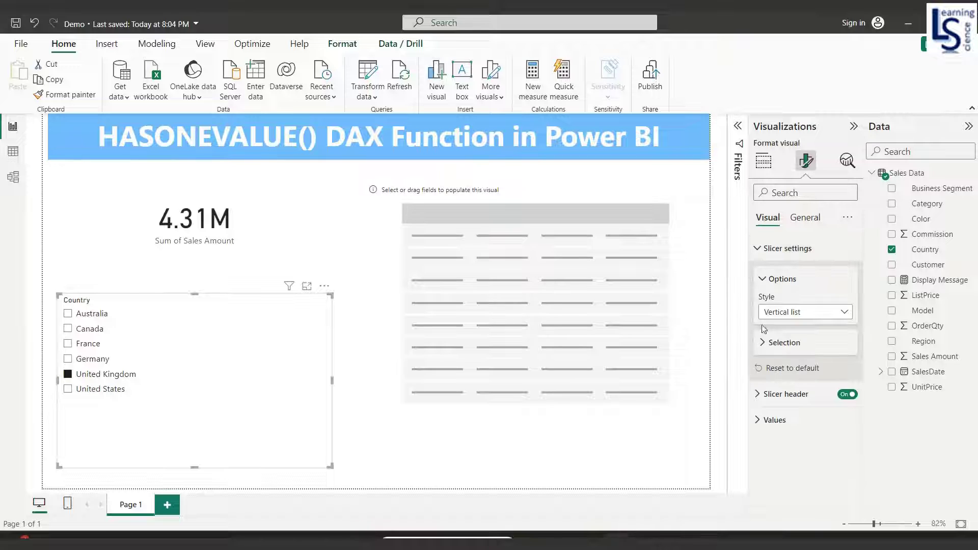
click(763, 342)
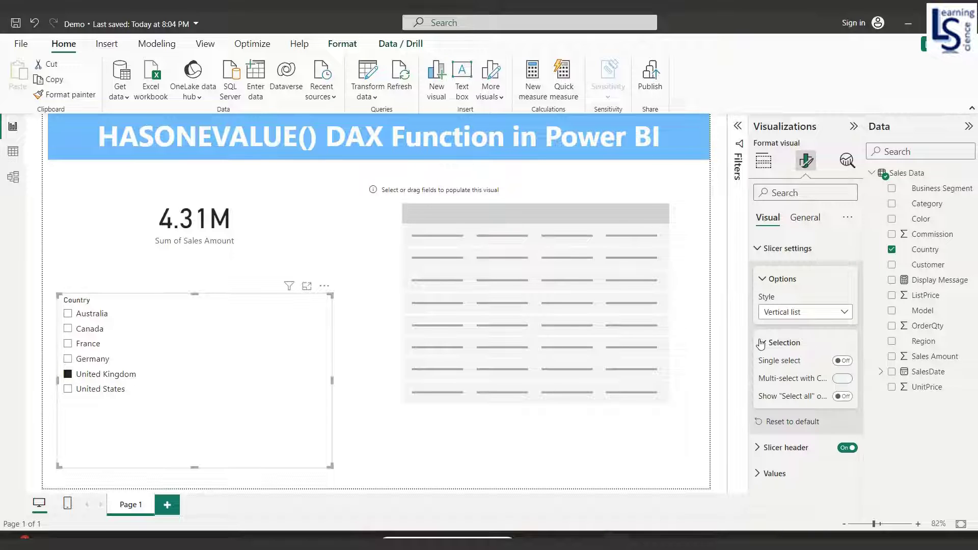
click(843, 379)
click(843, 397)
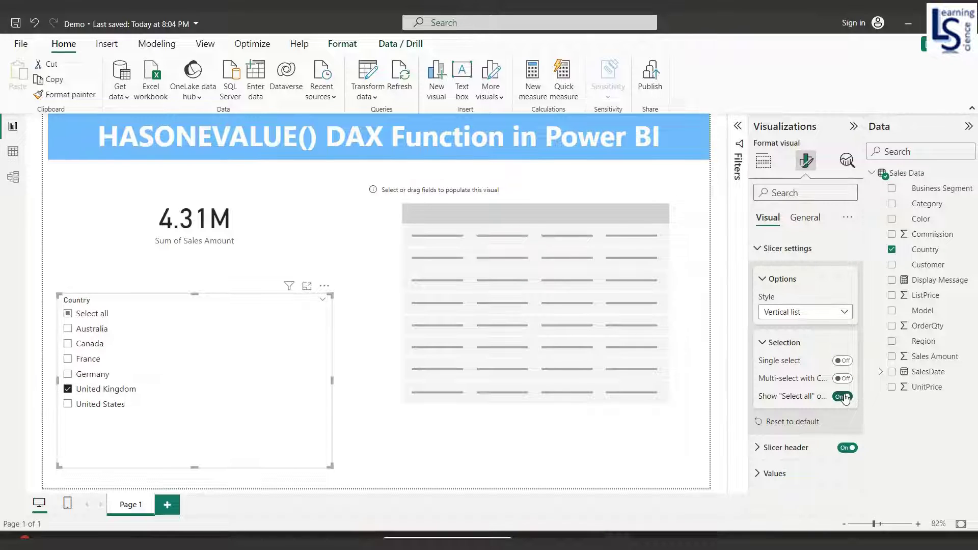
click(76, 391)
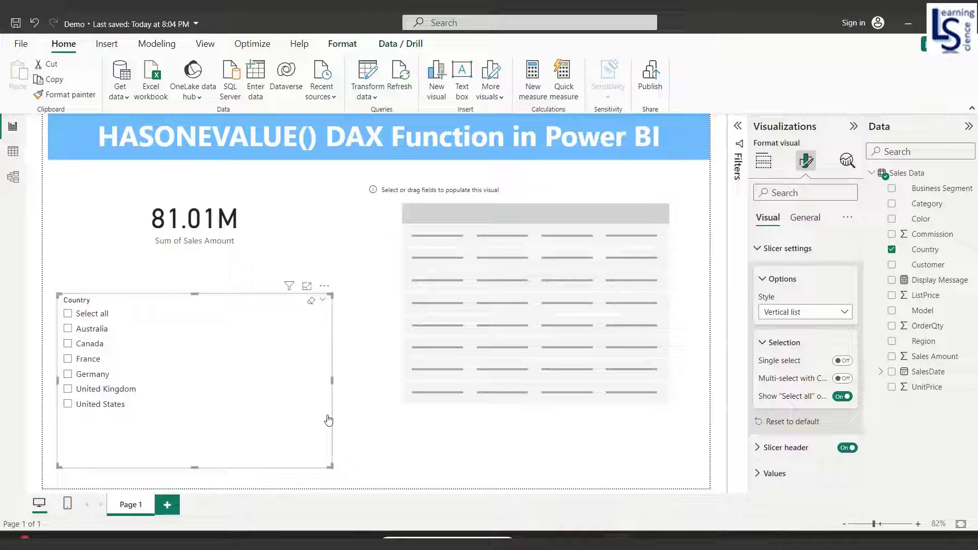
click(553, 328)
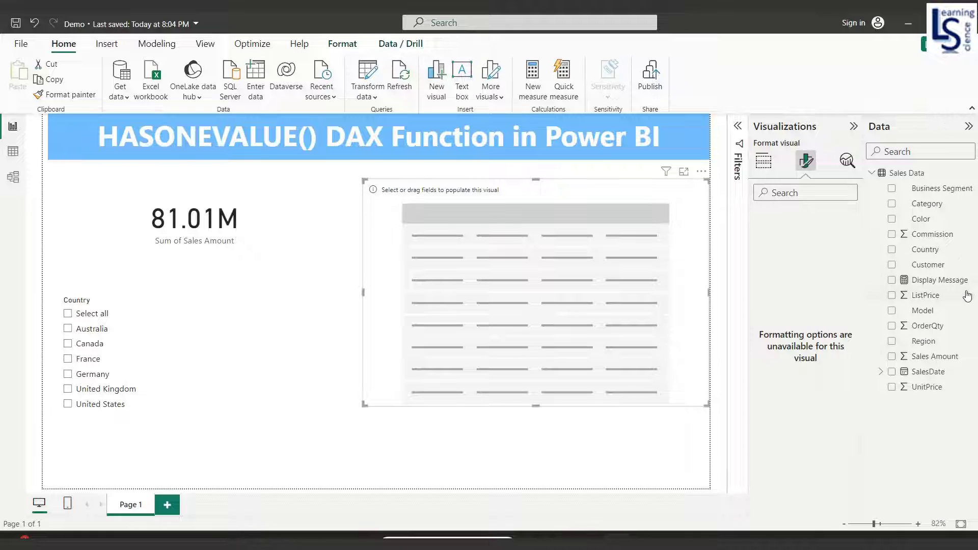
- Add Country and a second Sales Amount column to the table, summarized as Average
drag(926, 249, 805, 339)
click(763, 161)
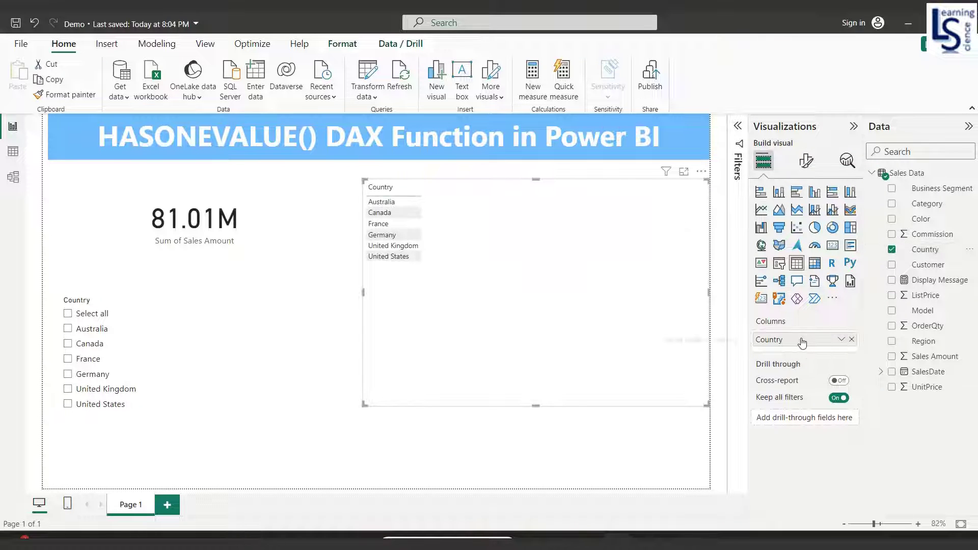
drag(932, 356, 795, 355)
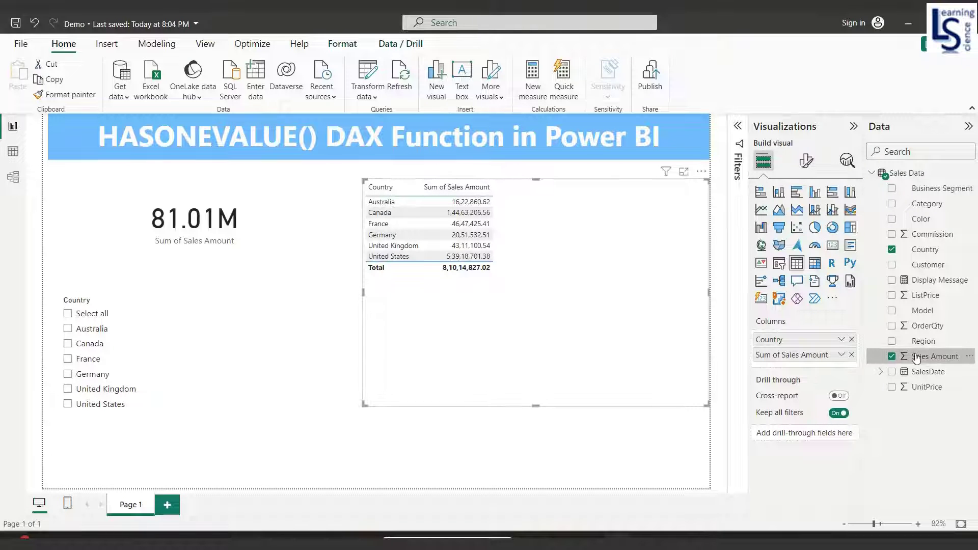
drag(920, 357, 805, 367)
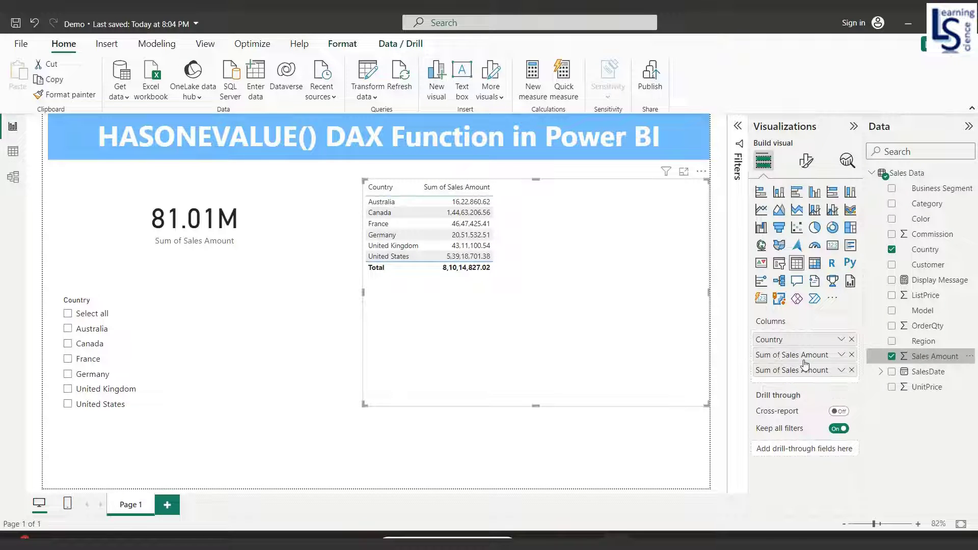
click(840, 373)
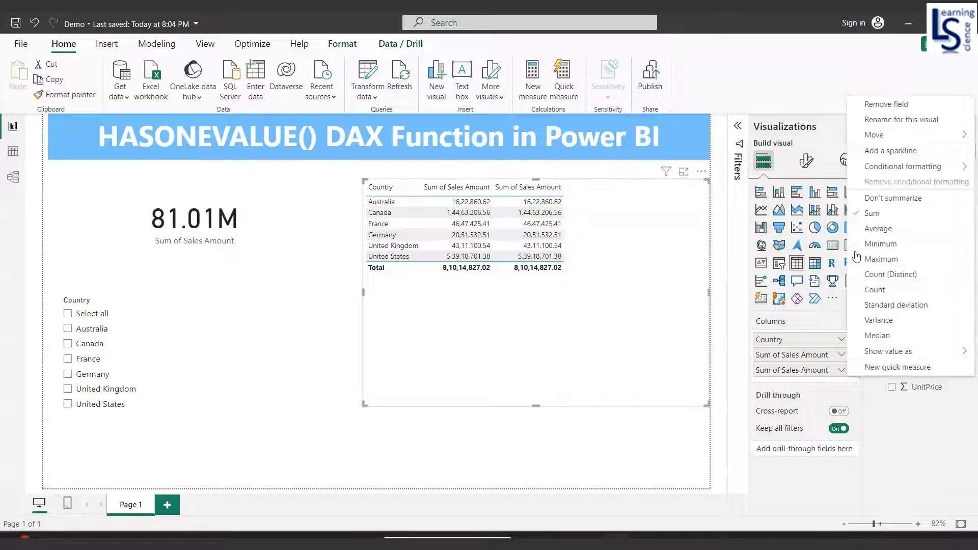
click(878, 226)
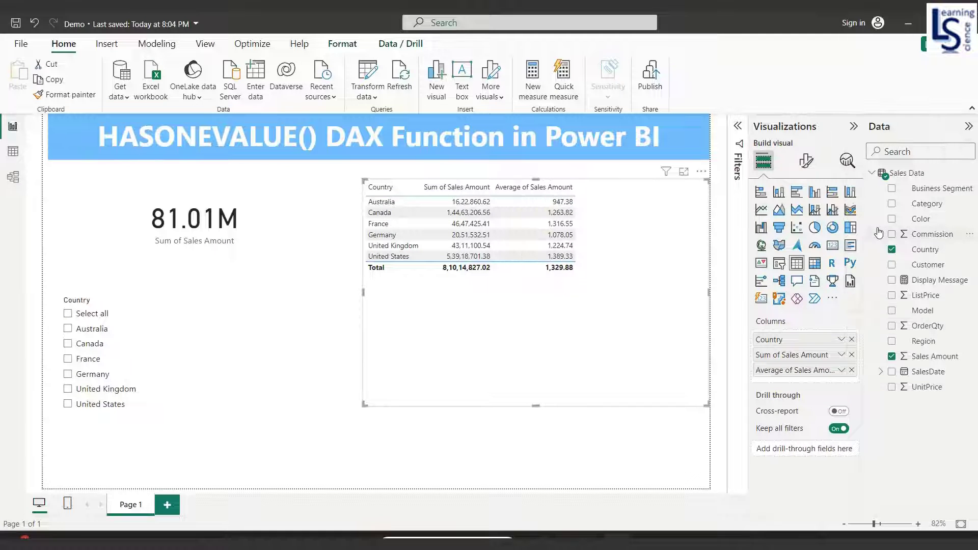
- Raise the country table's values font size to 15
click(809, 166)
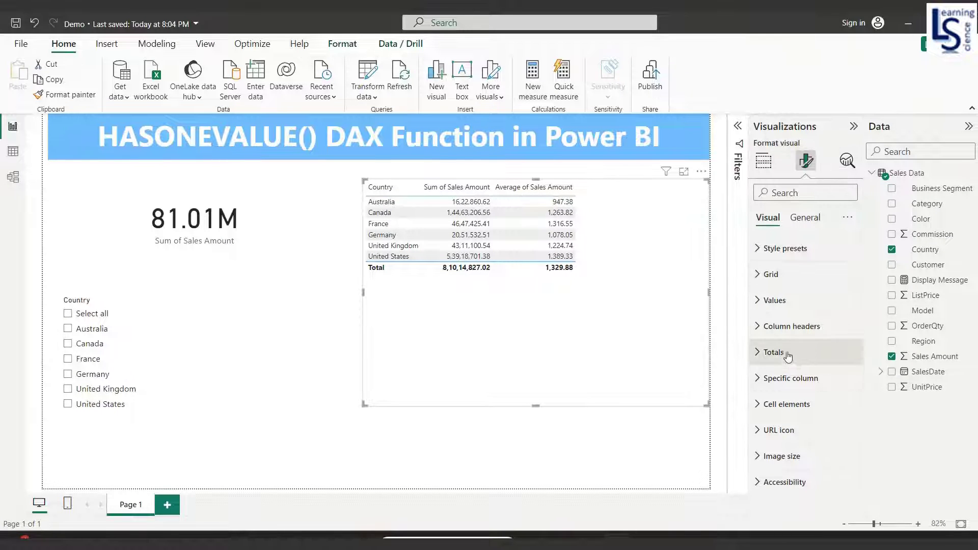
click(761, 302)
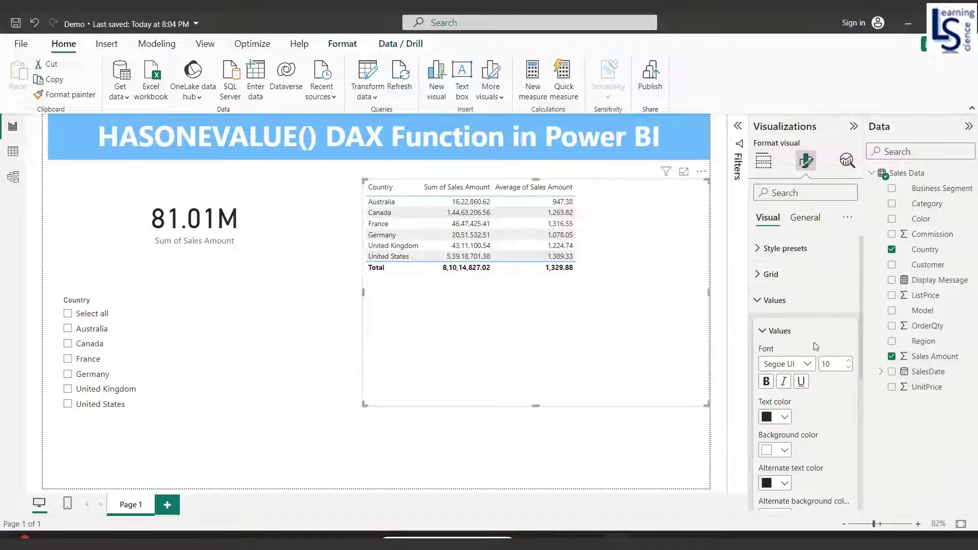
click(850, 361)
click(850, 361)
click(850, 360)
click(850, 361)
click(850, 361)
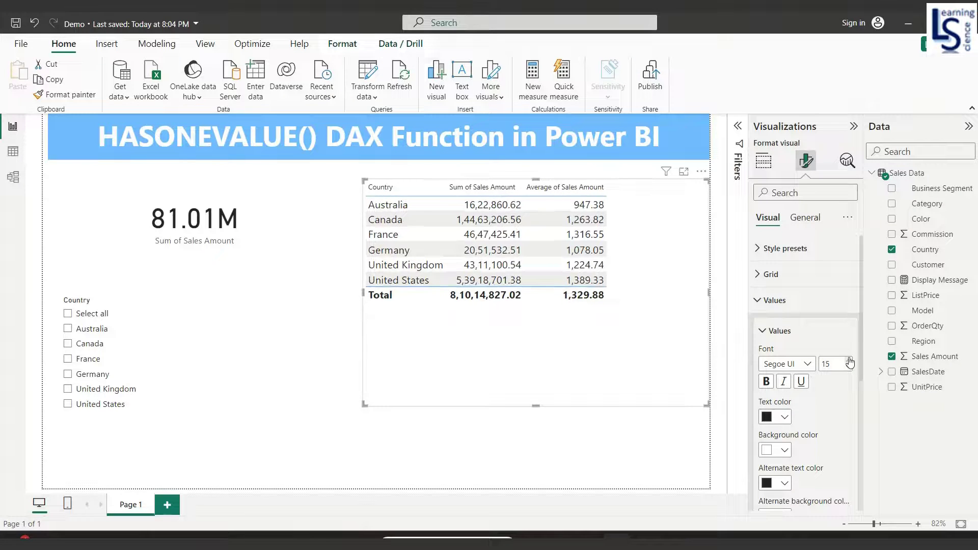
click(759, 304)
- Raise the column headers text size to 15 and collapse the Visualizations pane
click(760, 326)
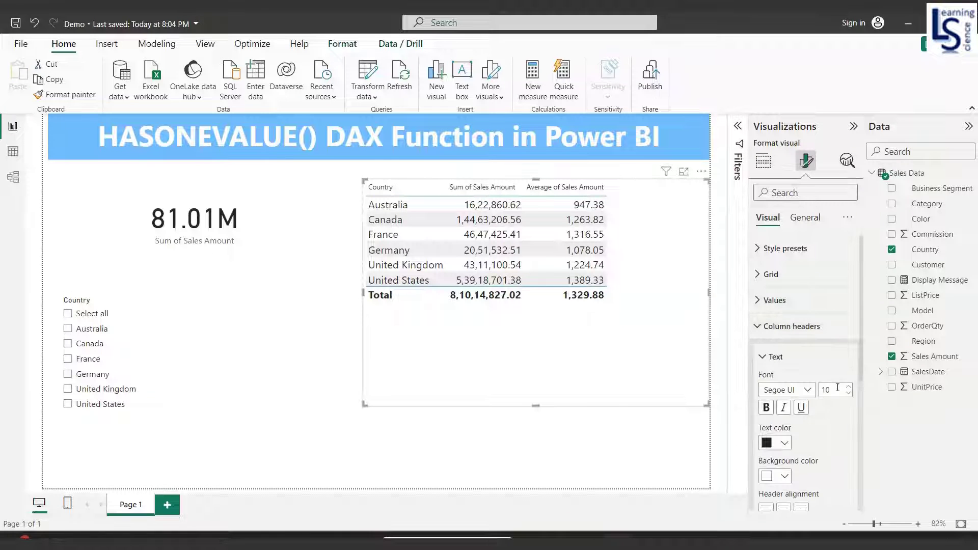
click(850, 387)
click(850, 388)
click(850, 388)
click(850, 387)
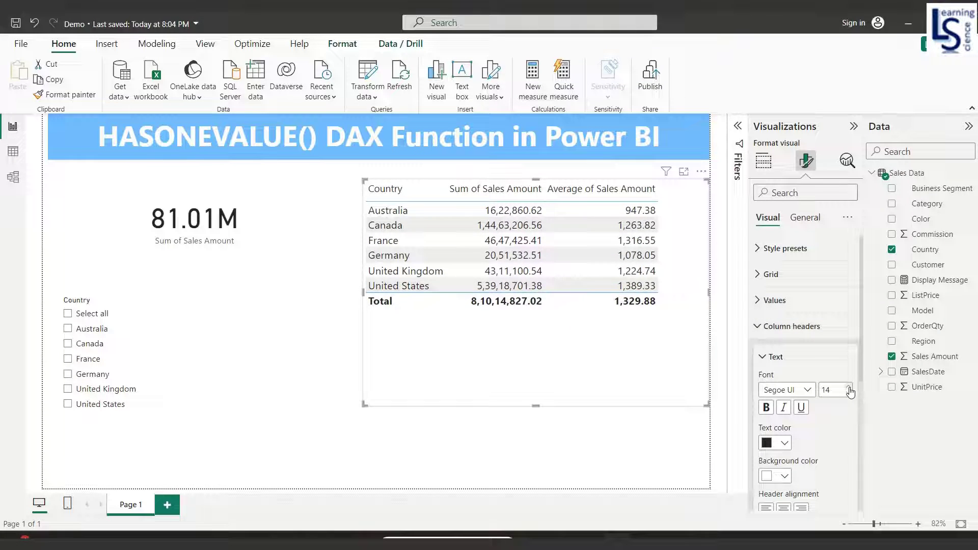
click(850, 387)
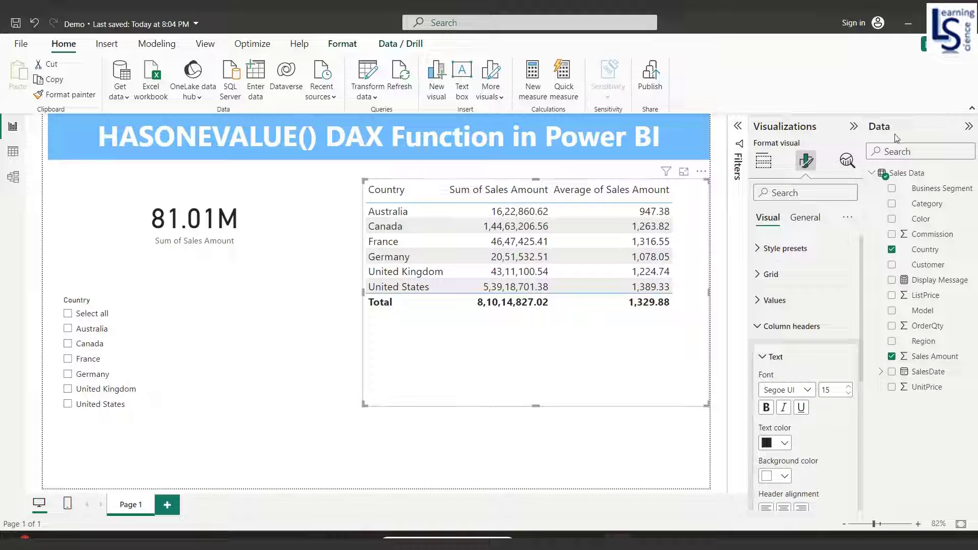
click(853, 126)
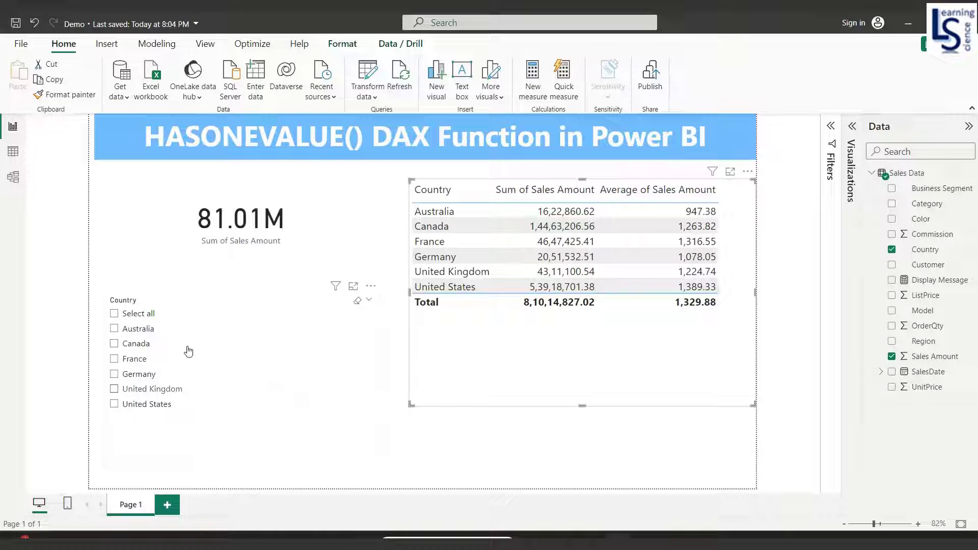
- Tick Australia, Canada and France in the Country slicer, then make the slicer narrower
click(114, 329)
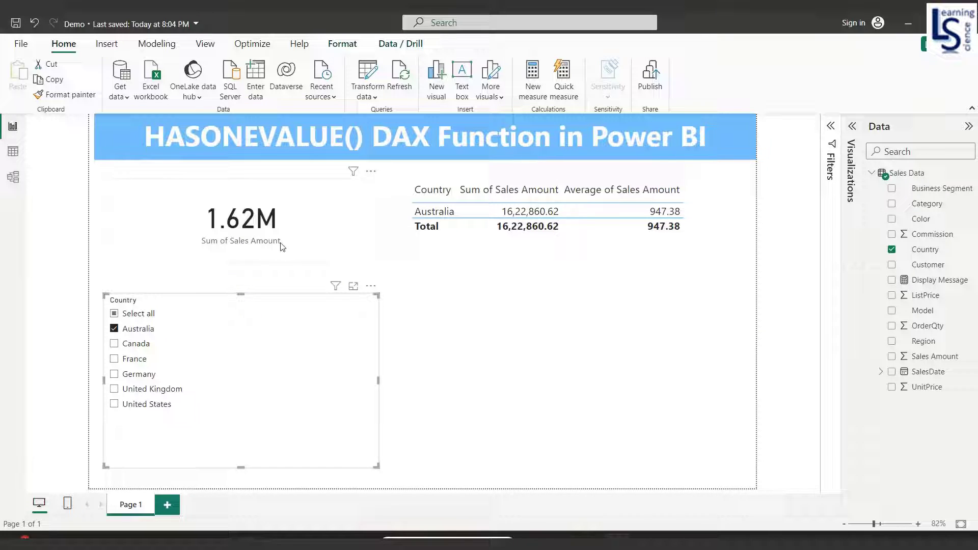
click(114, 344)
click(115, 359)
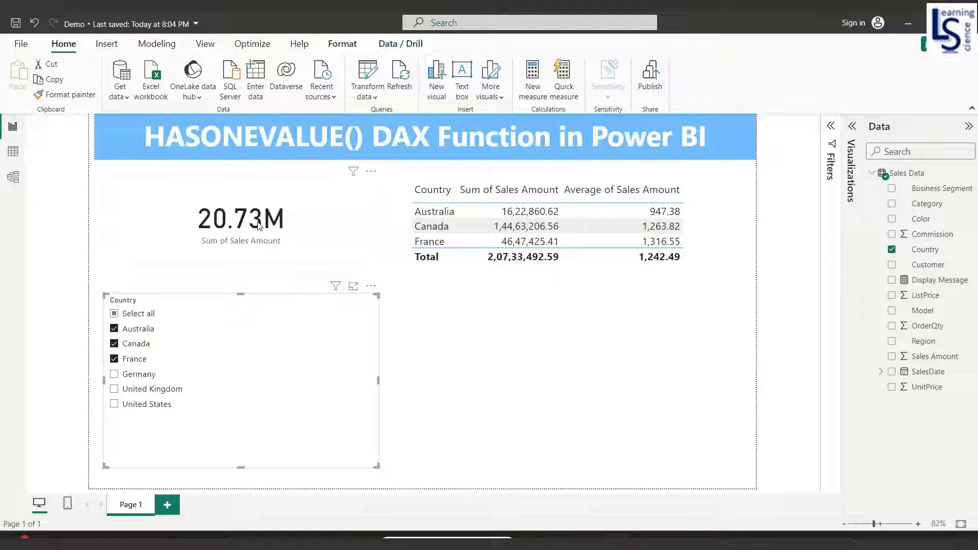
drag(378, 379, 367, 380)
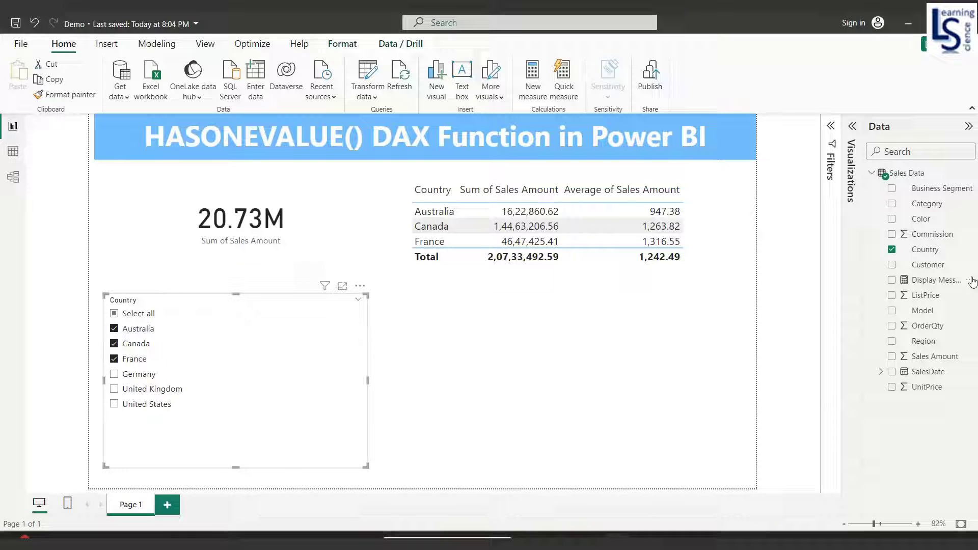
- Create a new measure in Sales Data and name it Sales
right_click(935, 234)
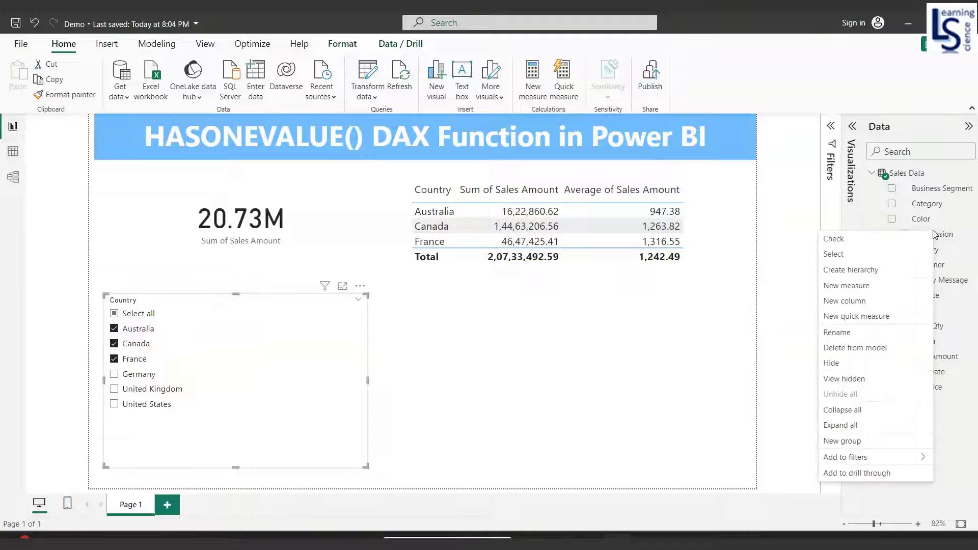
click(847, 286)
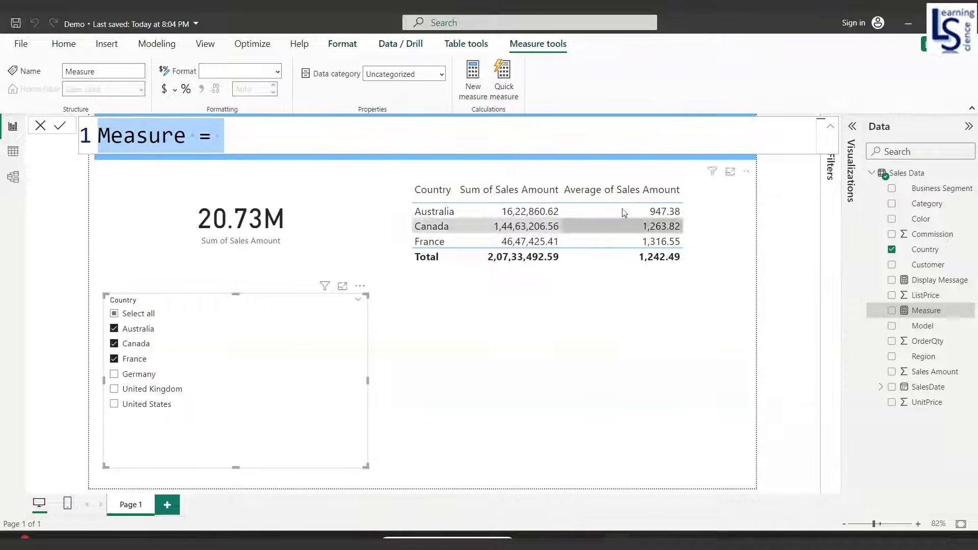
click(251, 125)
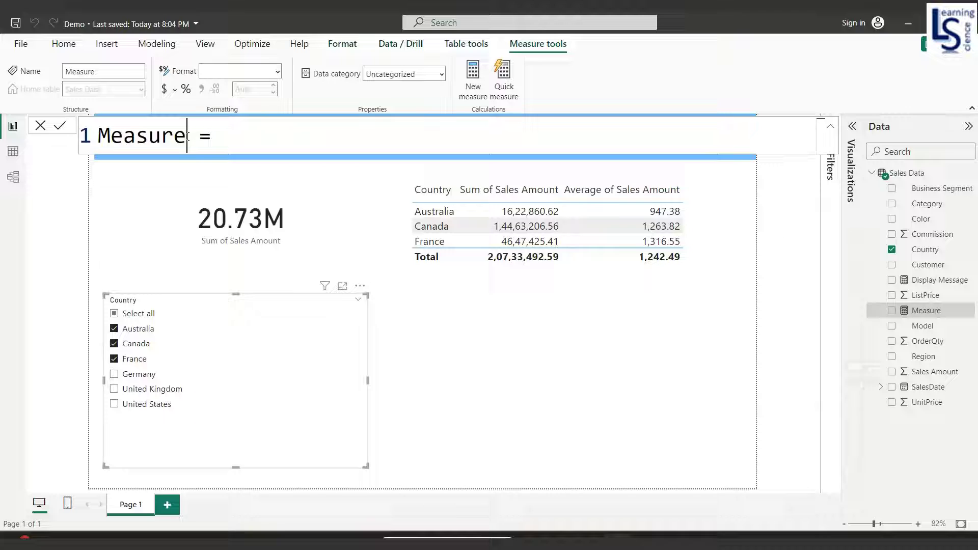
drag(187, 136, 93, 142)
text(Sales)
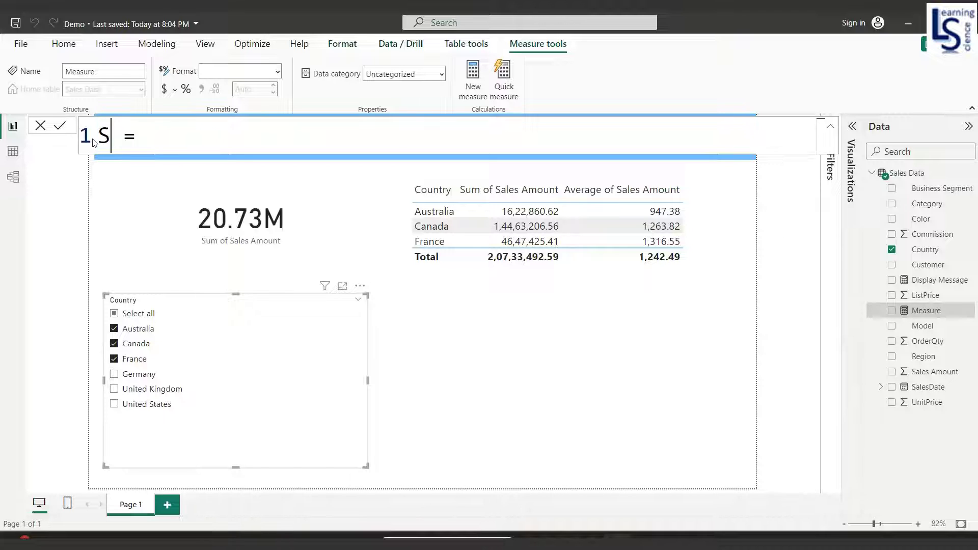
key(End)
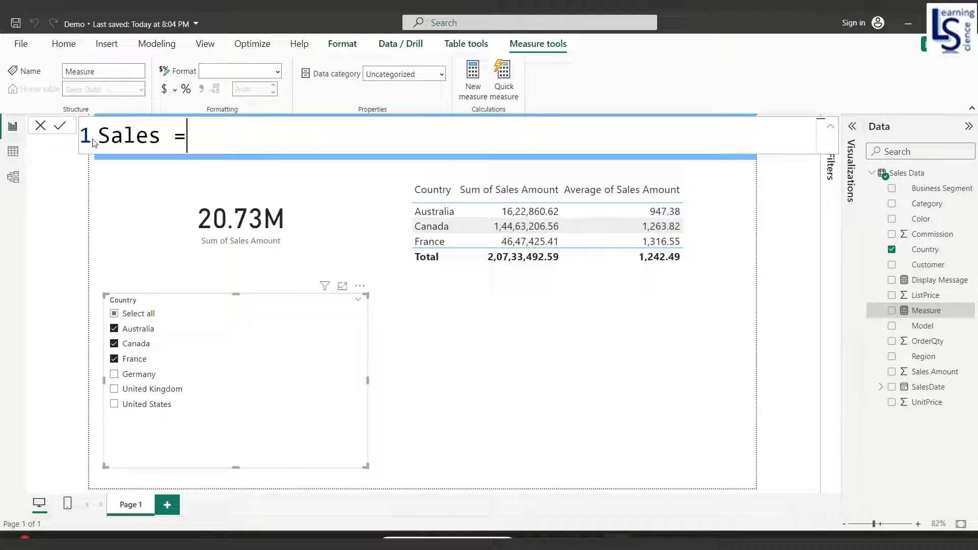
- Enter IF(HASONEVALUE('Sales Data'[Country]), in the formula and begin a second line
text(IF)
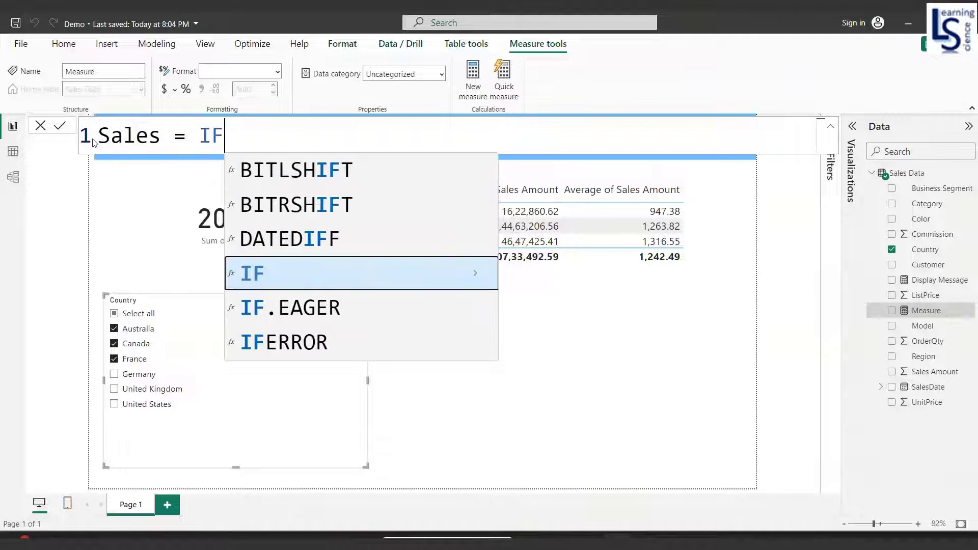
text((has)
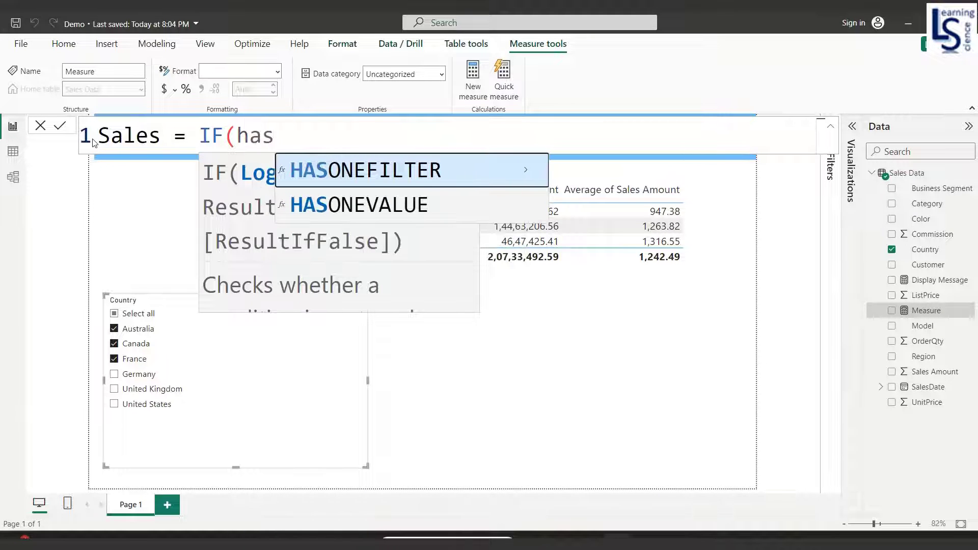
key(Down)
key(Tab)
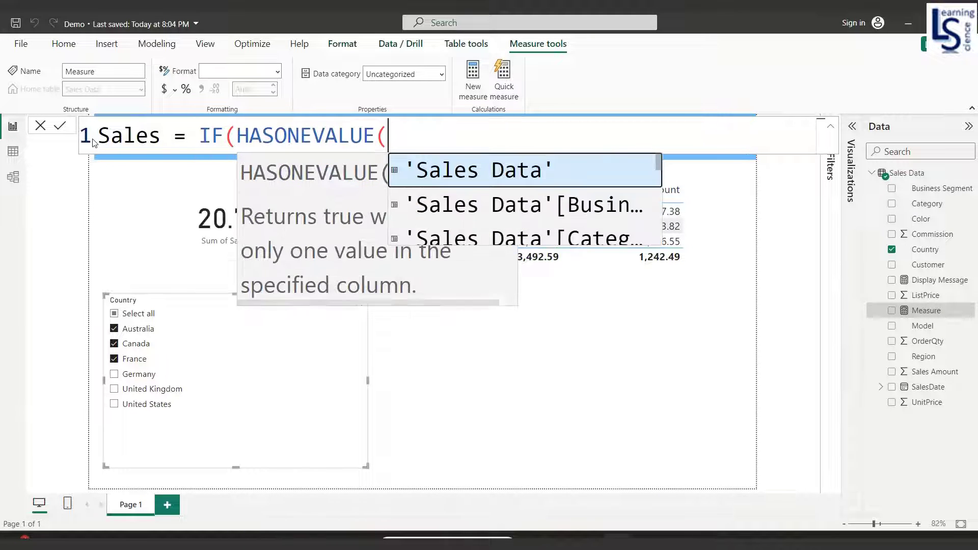
key(Tab)
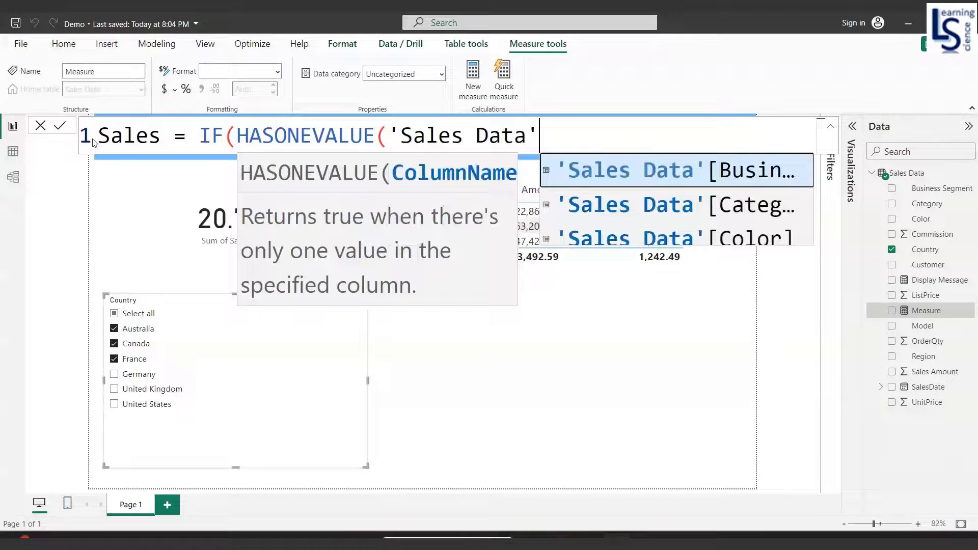
text([)
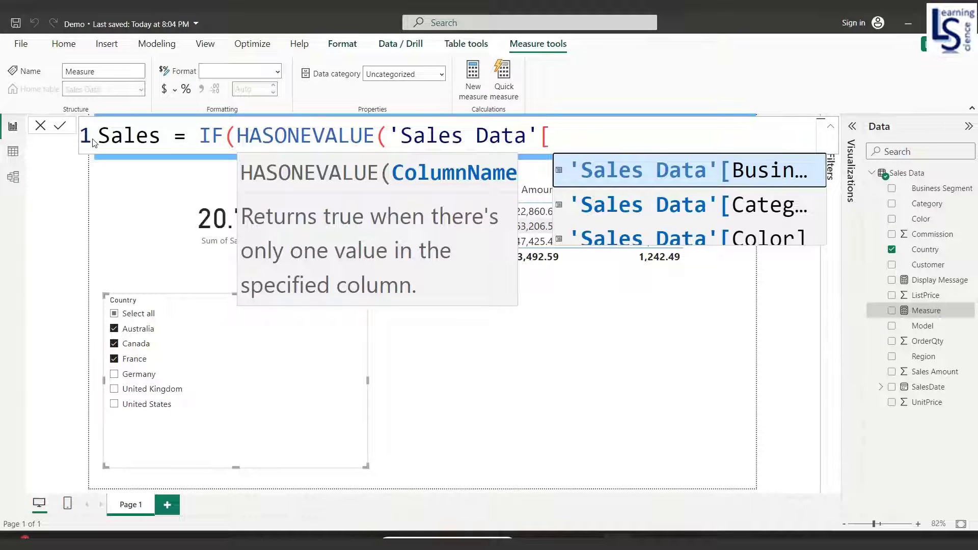
text(co)
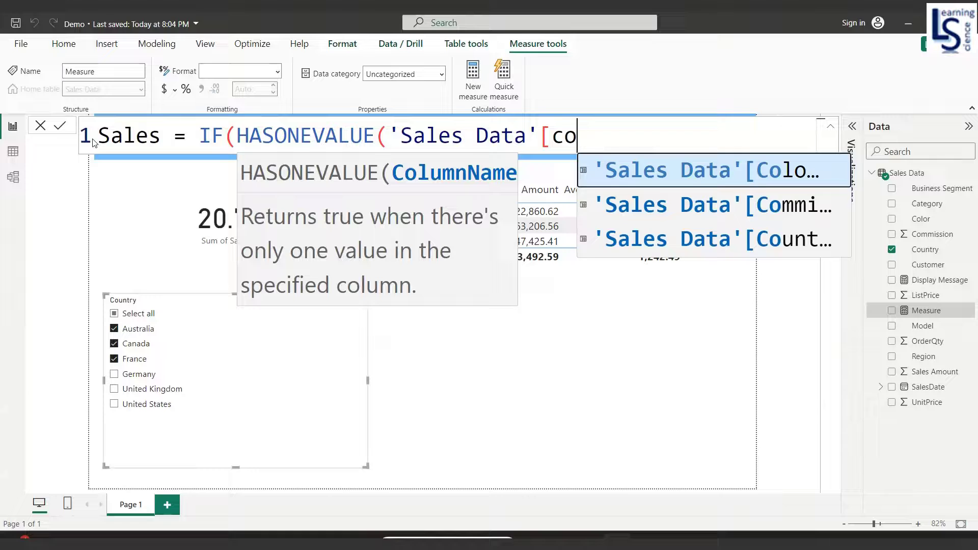
text(u)
key(Tab)
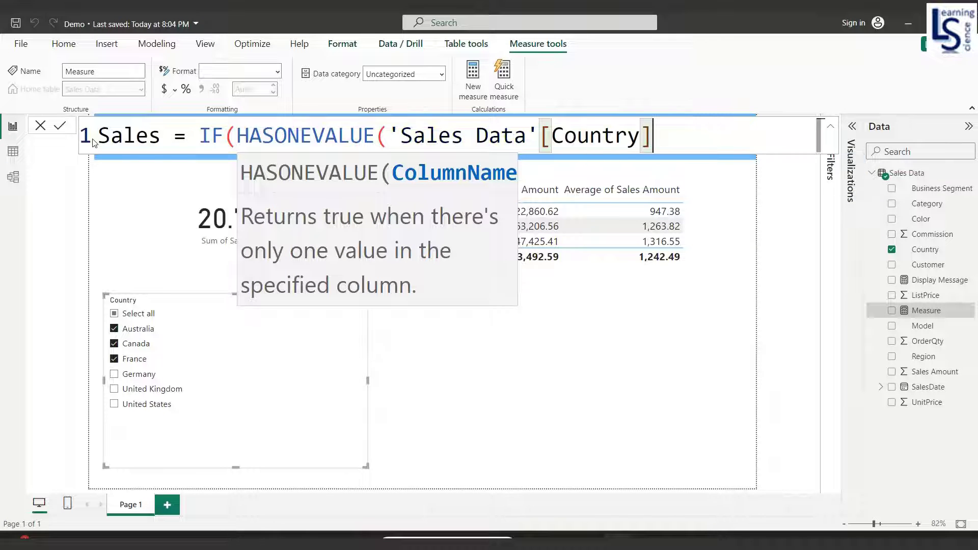
text())
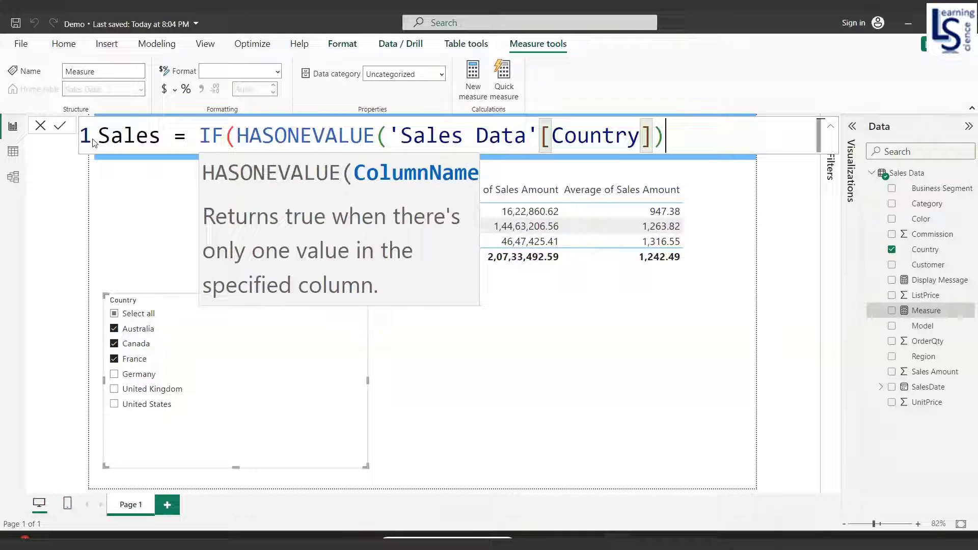
text(,)
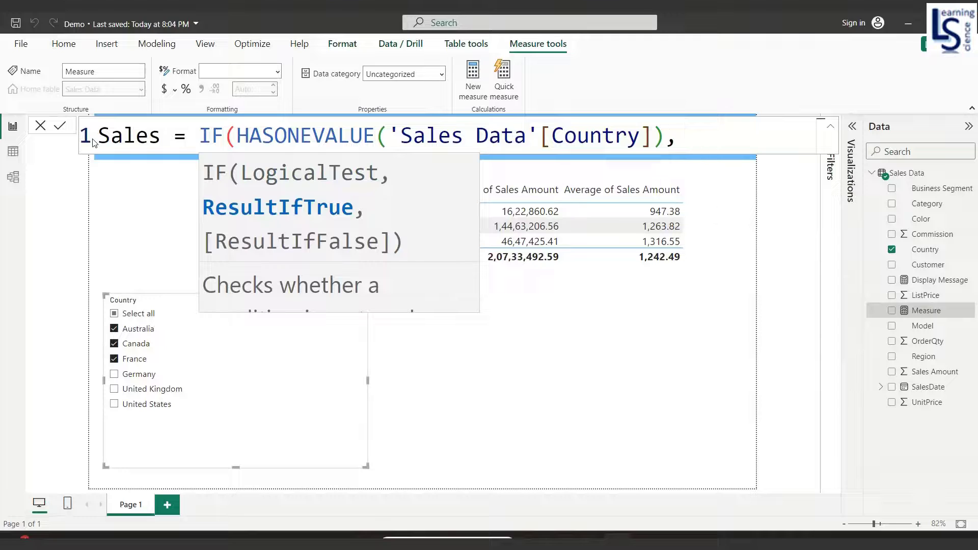
key(shift+Return)
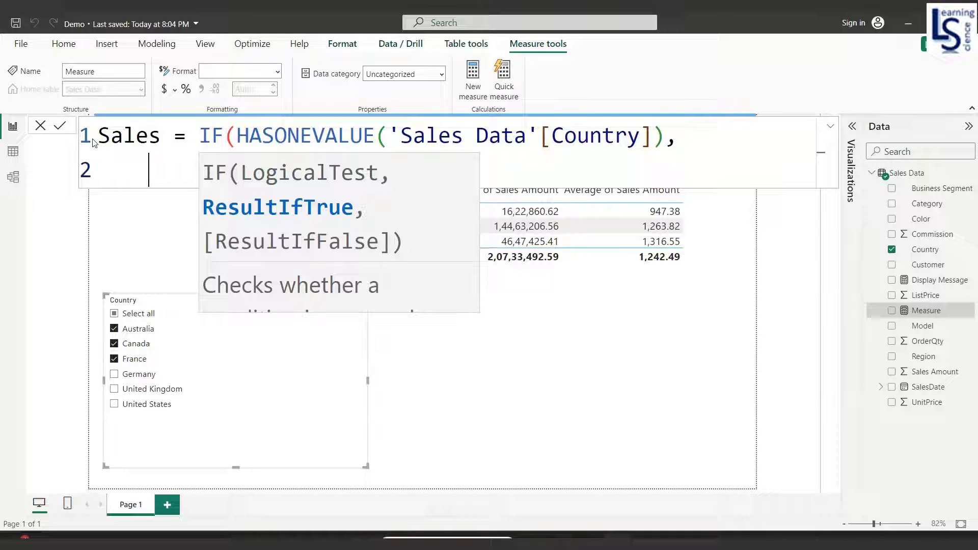
key(Escape)
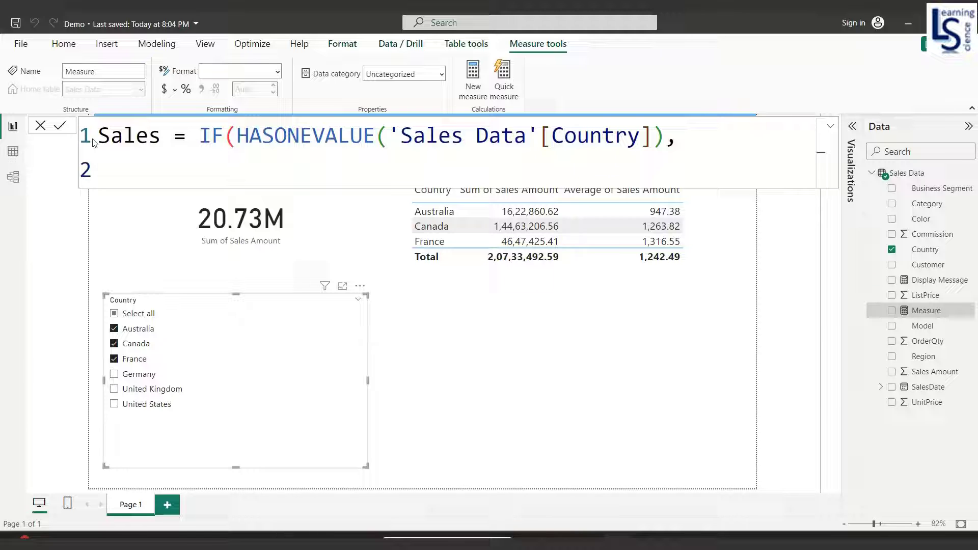
- Add SUM('Sales Data'[Sales Amount]), as the measure's single-country branch
key(Tab)
key(Tab)
text(SUM)
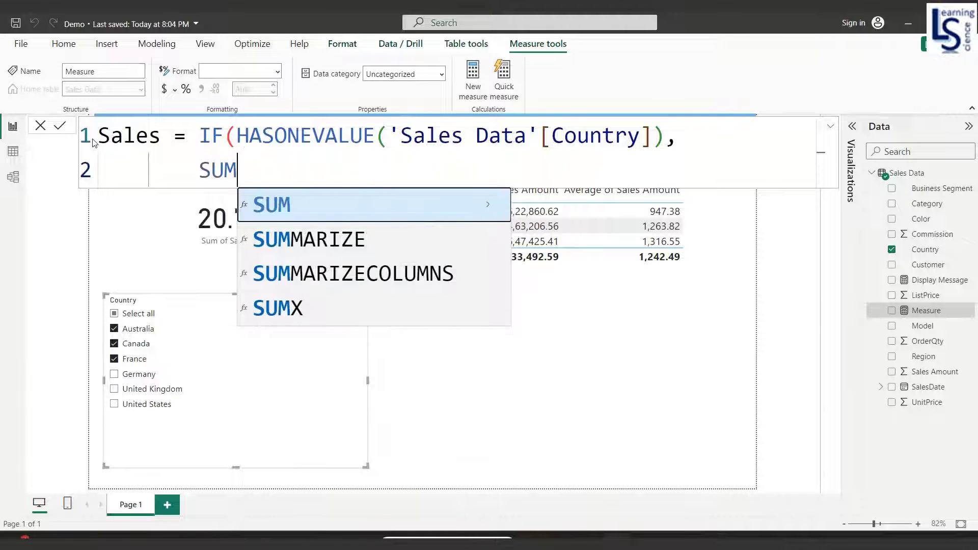
text(('Sales Data)
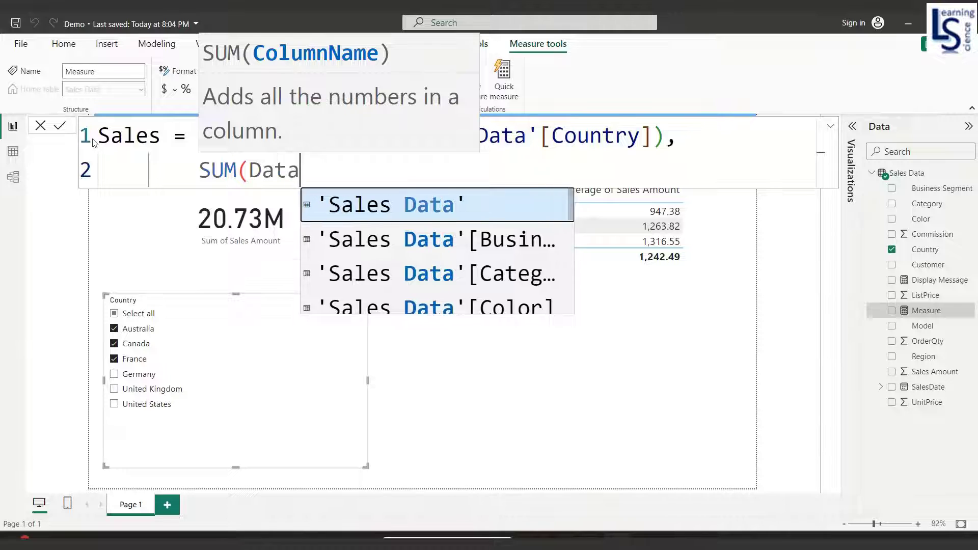
key(Tab)
text([Sal)
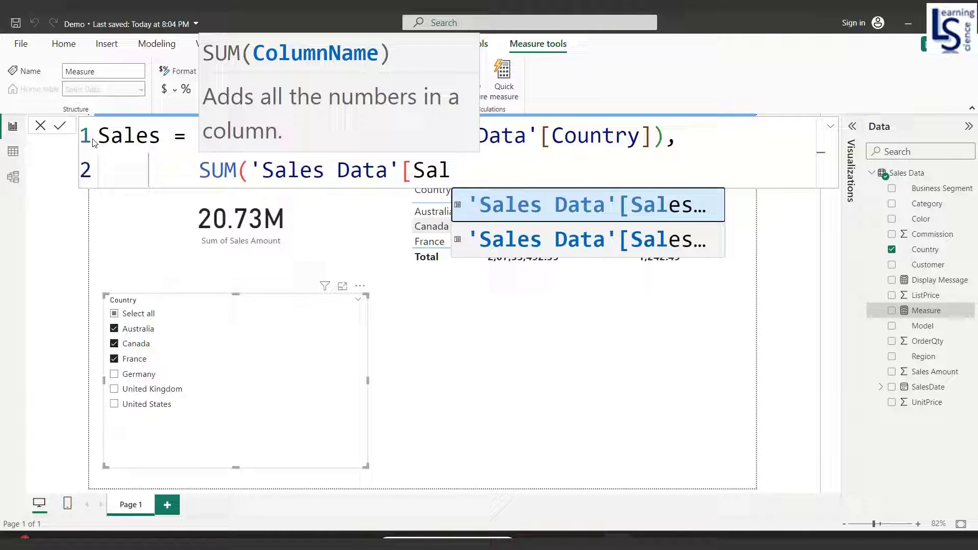
key(Tab)
text(),)
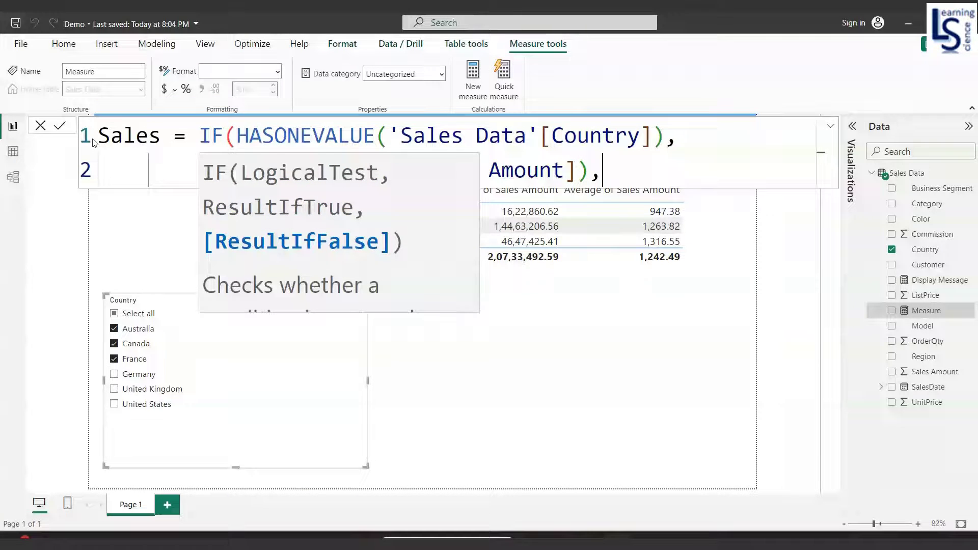
- Add AVERAGE('Sales Data'[Sales Amount]) as the fallback, close the IF and commit
key(shift+Return)
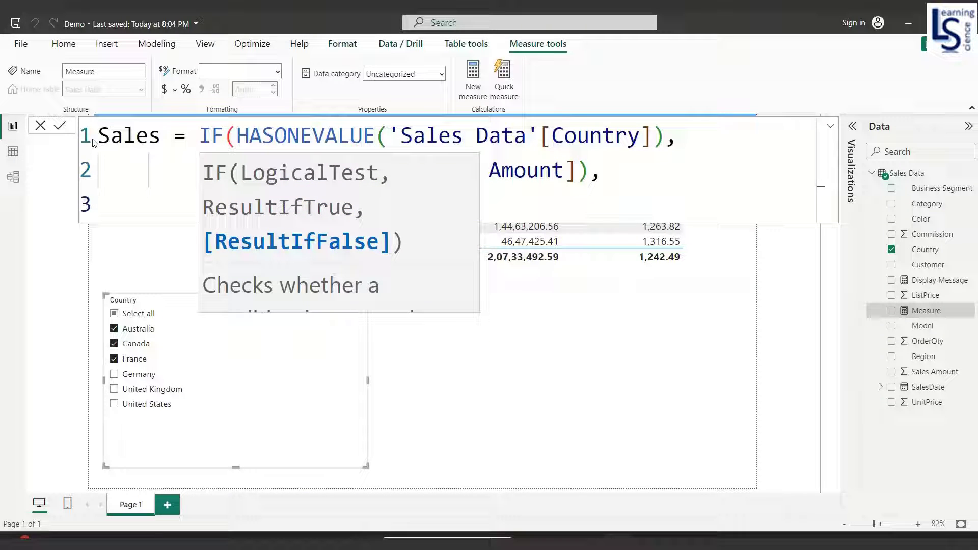
key(Escape)
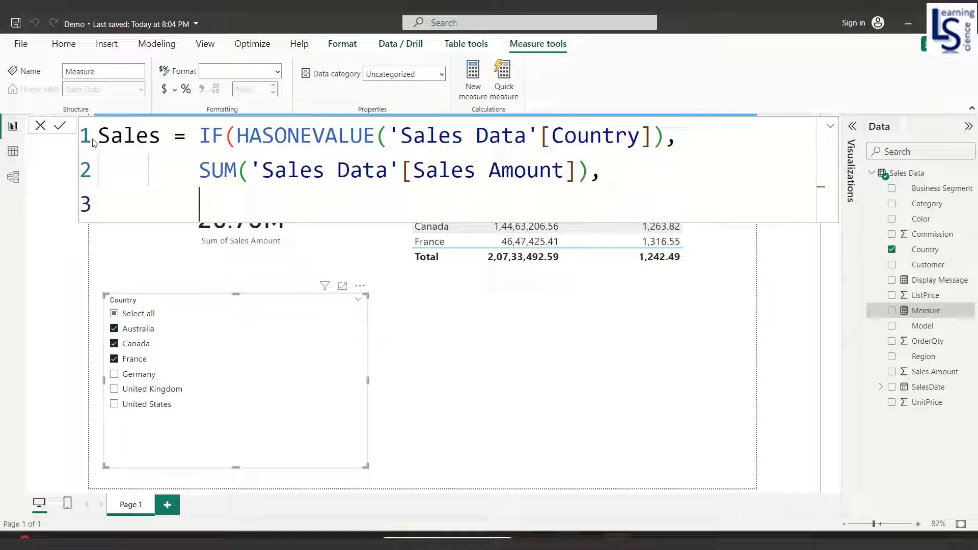
text(Av)
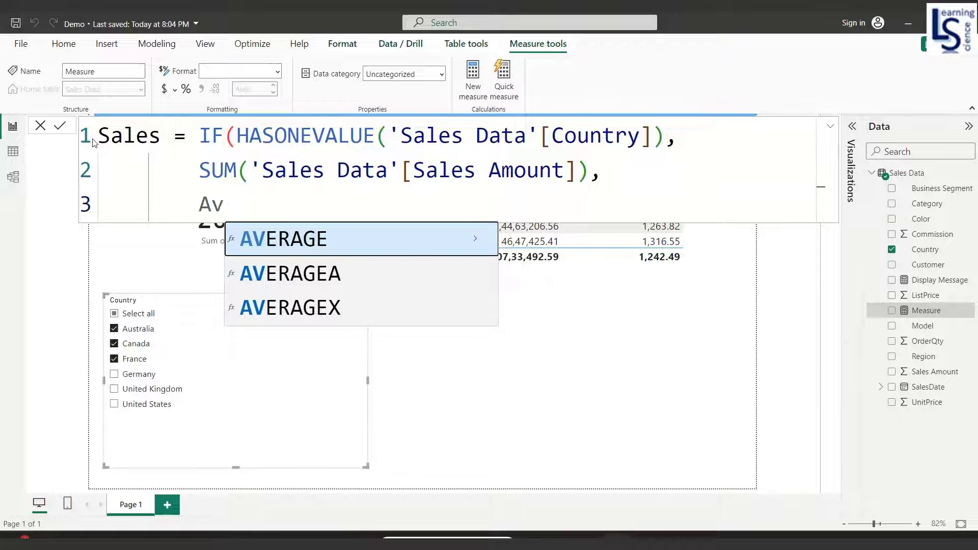
key(Tab)
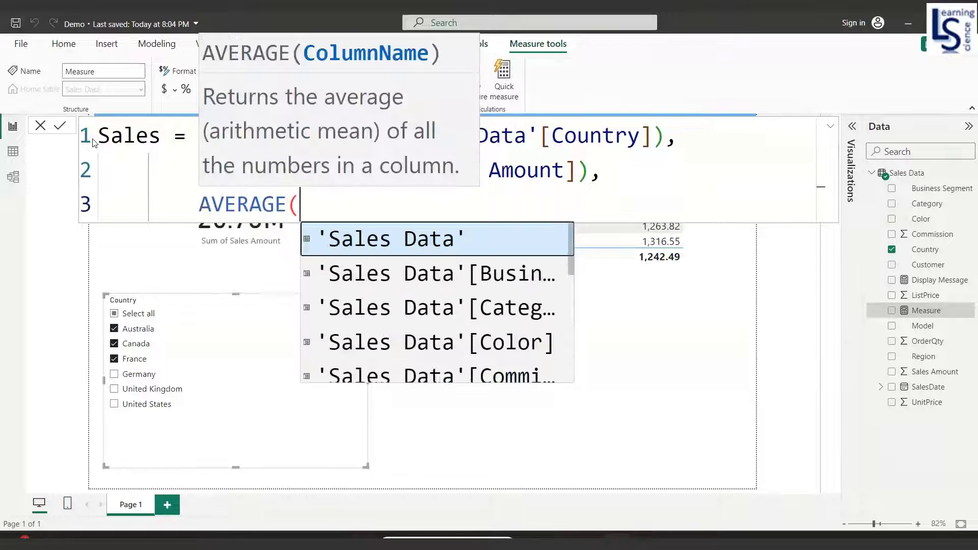
text(sa)
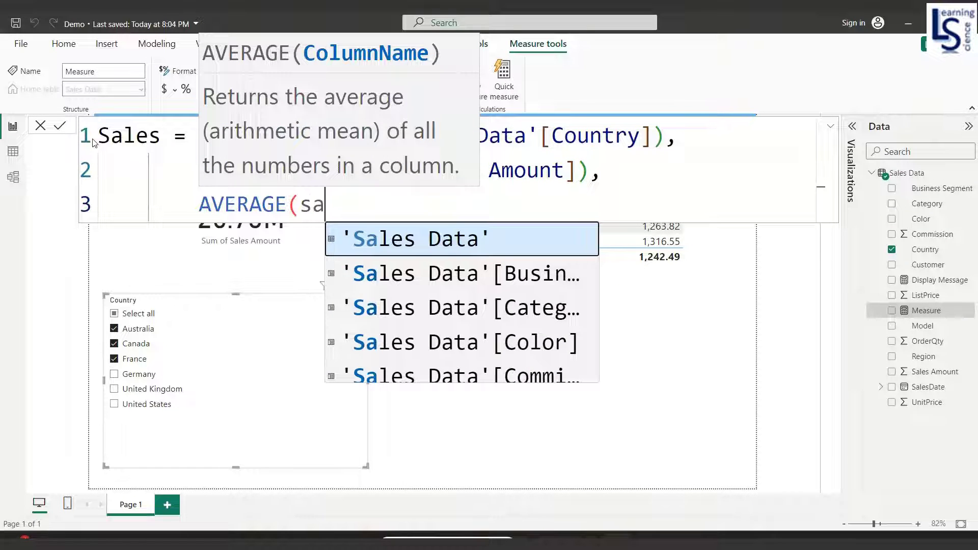
key(Tab)
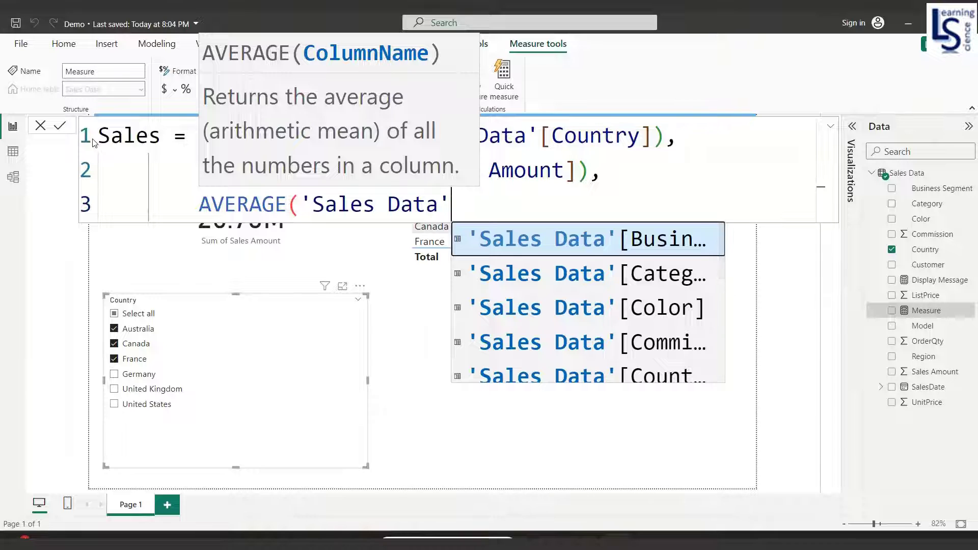
text([sal)
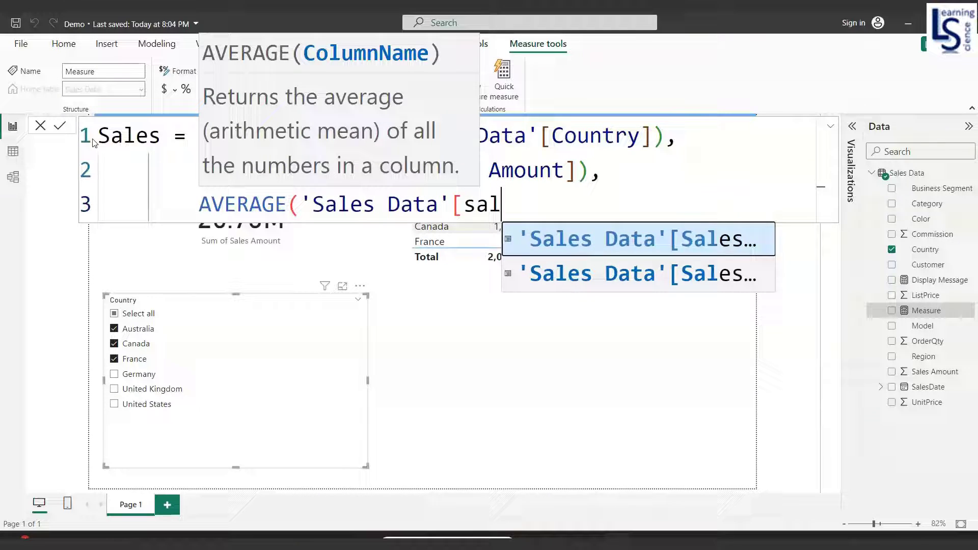
key(Tab)
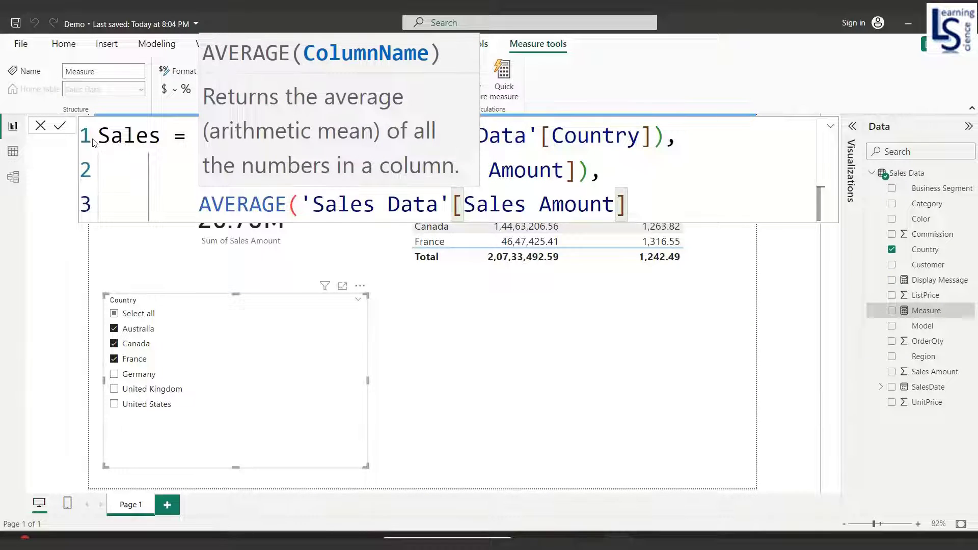
text())
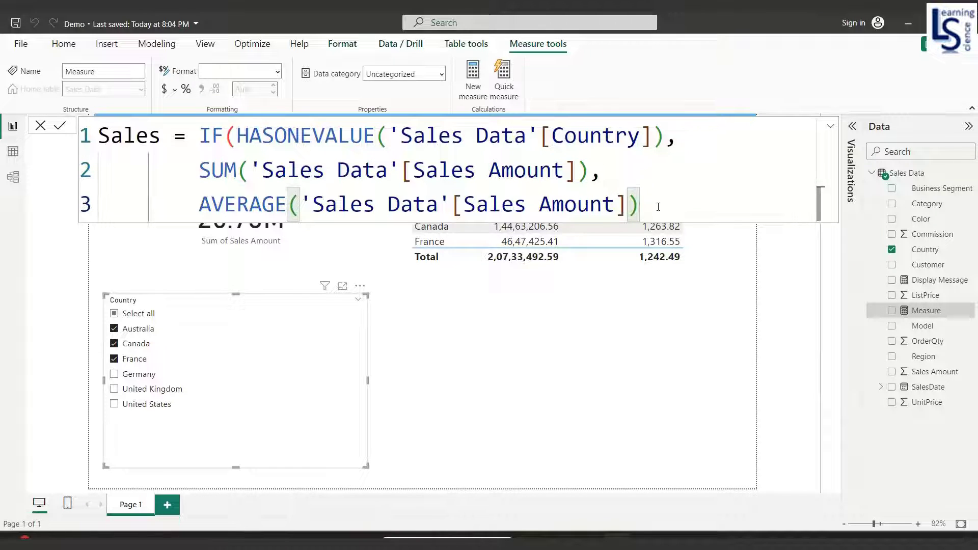
text())
key(Return)
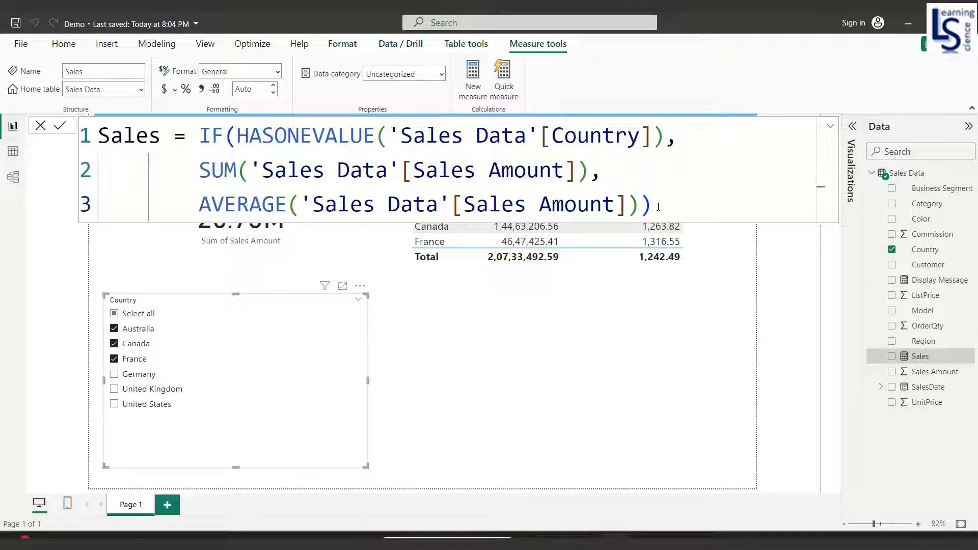
- Close the formula bar and show the card's fields, currently Sum of Sales Amount
click(626, 170)
click(691, 167)
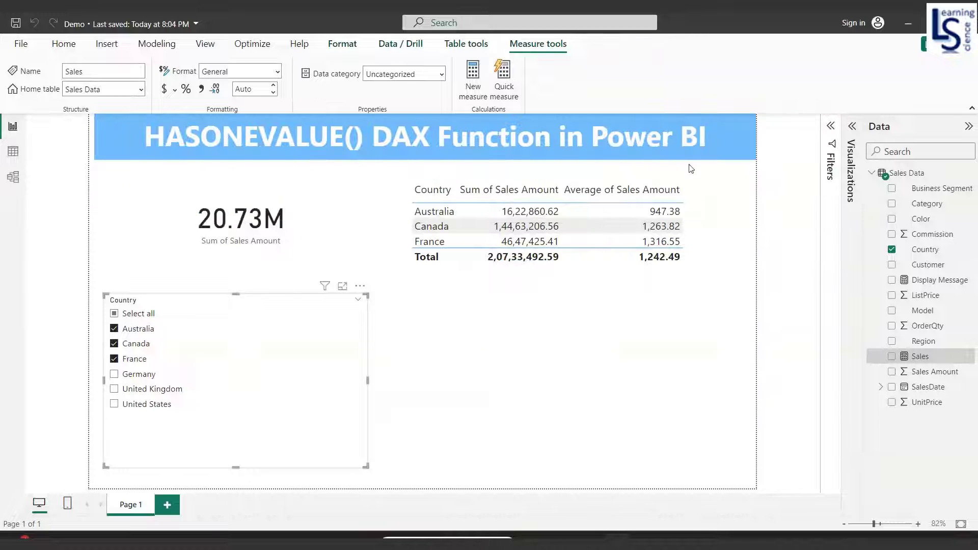
click(238, 208)
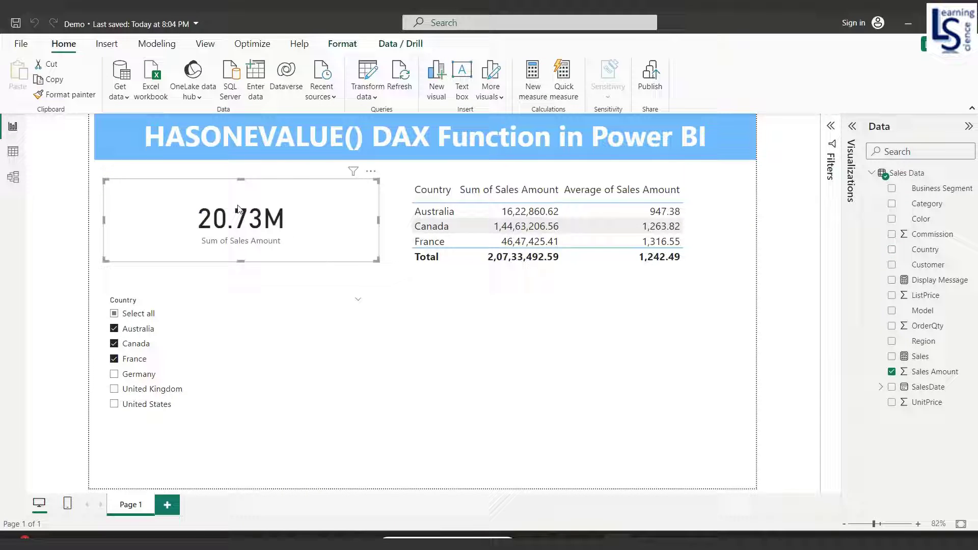
click(849, 128)
click(769, 170)
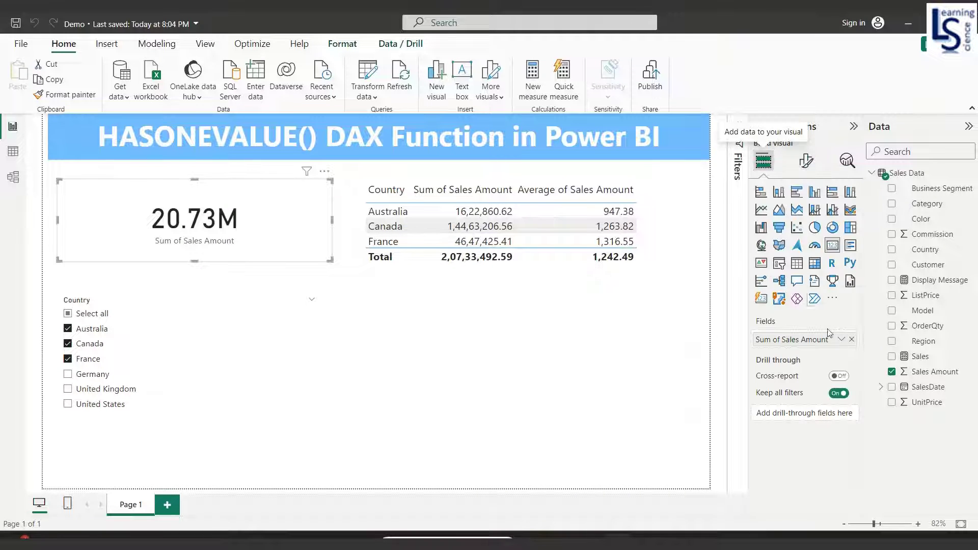
- Replace Sum of Sales Amount on the card with the Sales measure and filter the slicer to Australia (1.62M)
click(853, 341)
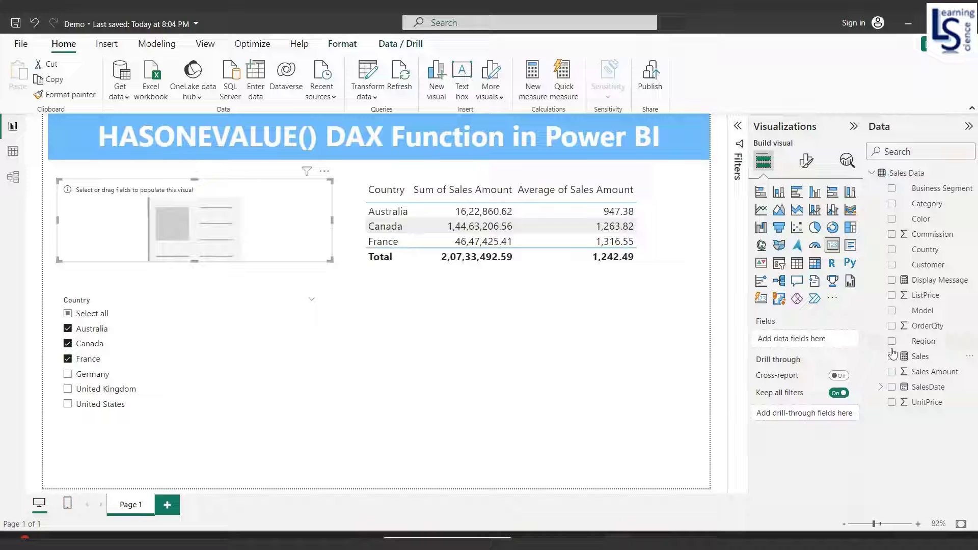
drag(912, 356, 799, 338)
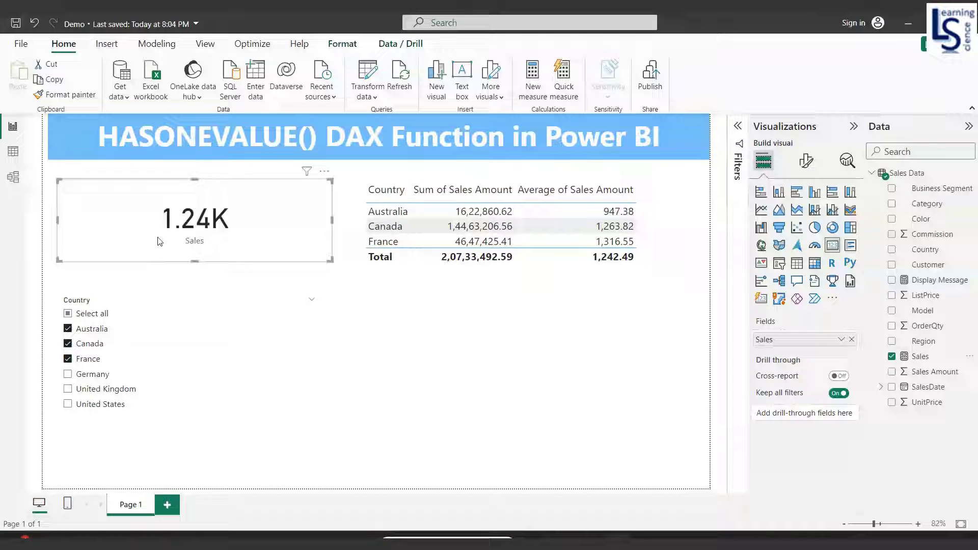
click(67, 359)
click(67, 345)
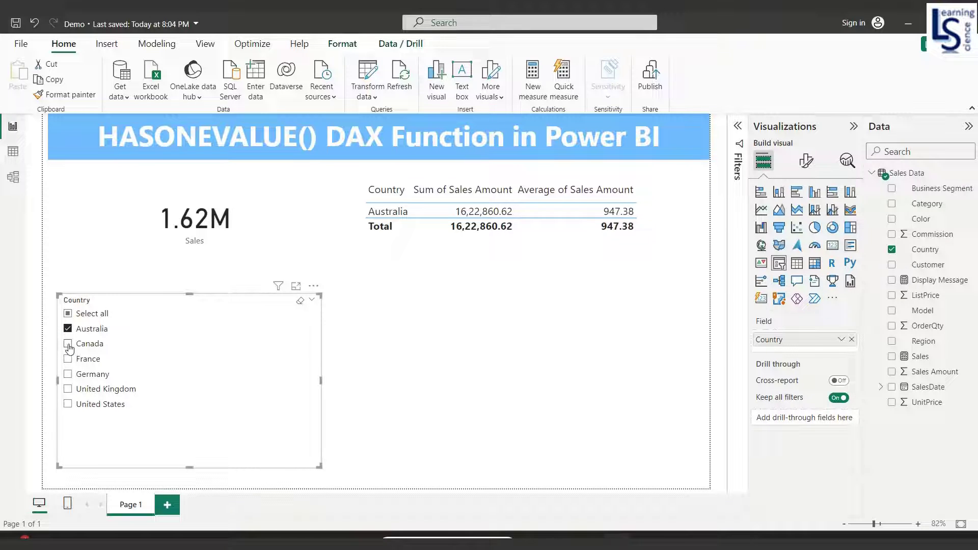
- Re-check Canada and France, then uncheck Australia and Canada so only France shows 4.65M
click(68, 344)
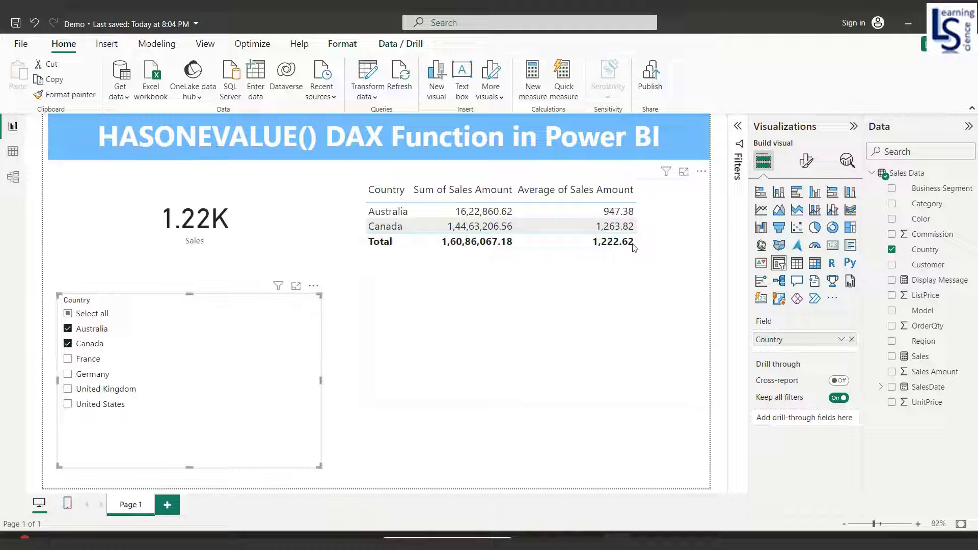
click(68, 360)
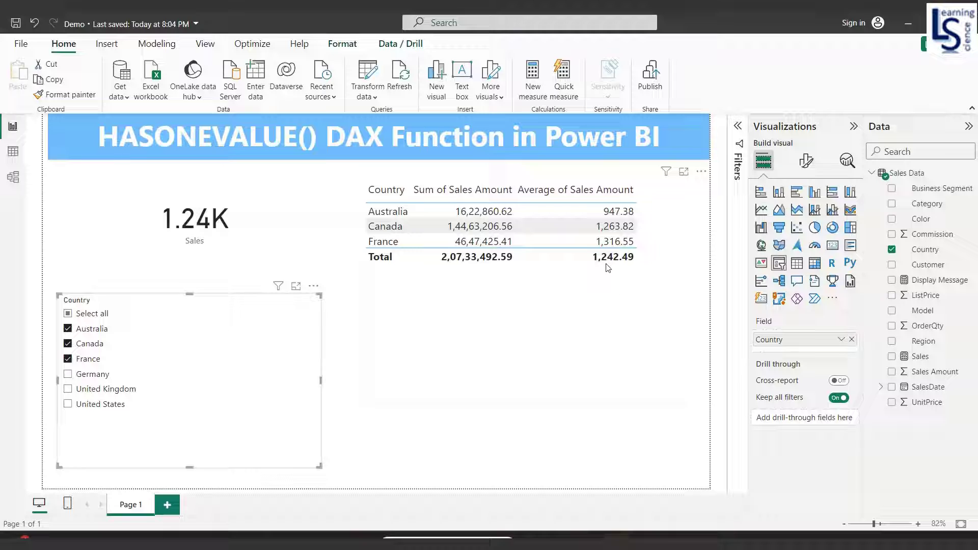
click(68, 329)
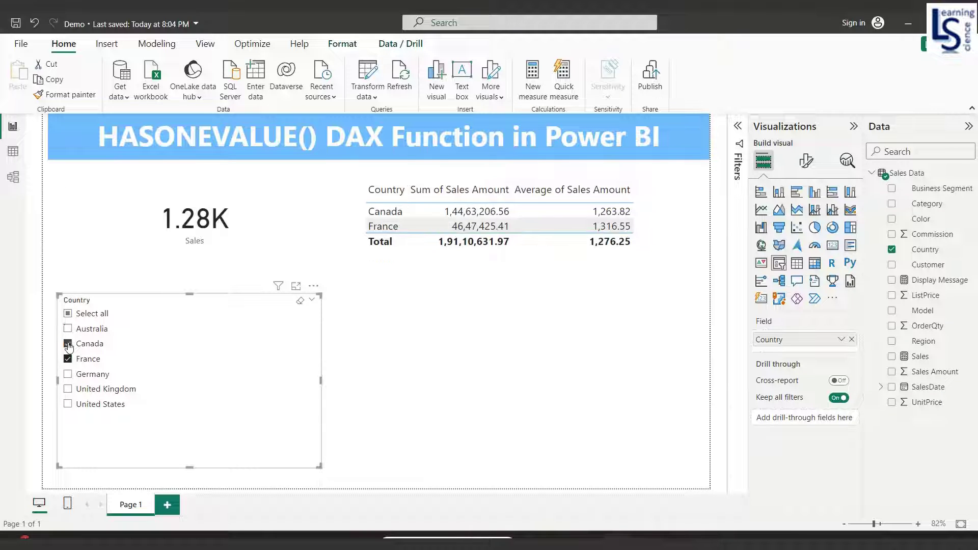
click(68, 343)
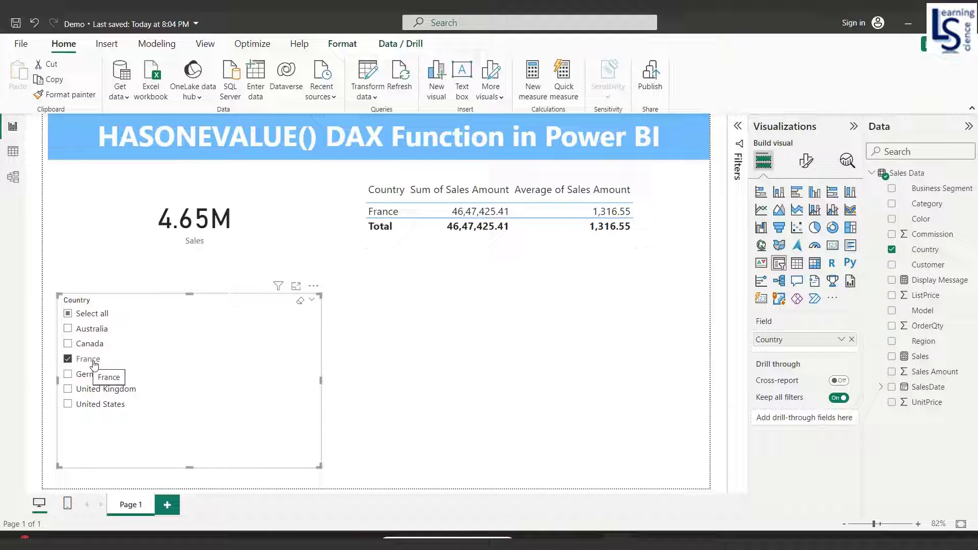